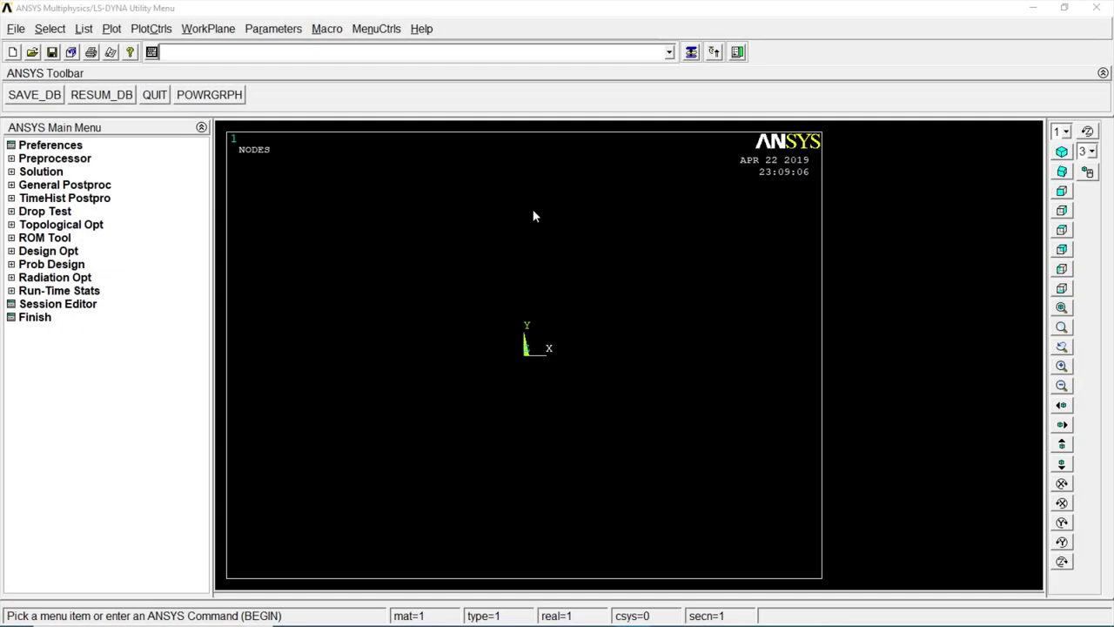
- Clear the database and start a new analysis without reading the start file
click(17, 29)
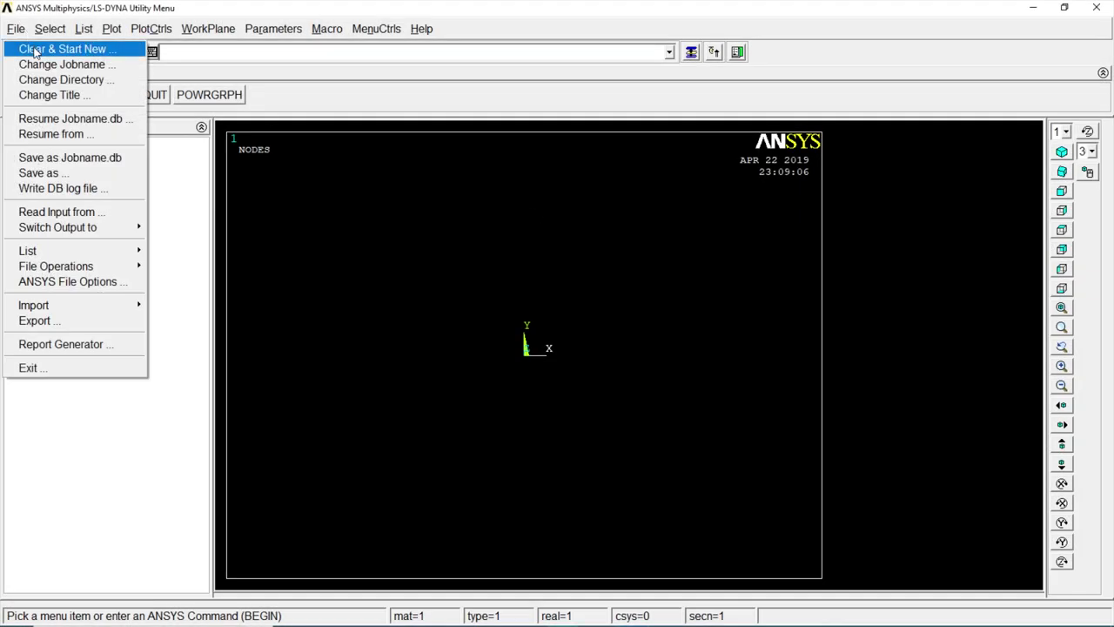
click(35, 49)
click(633, 321)
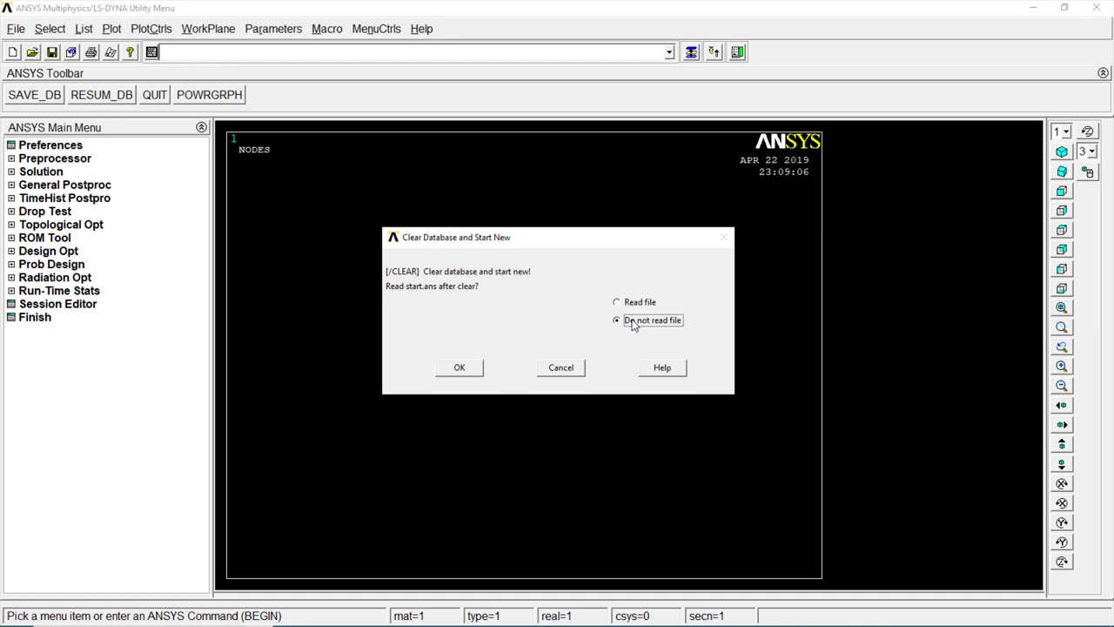
click(474, 367)
click(176, 103)
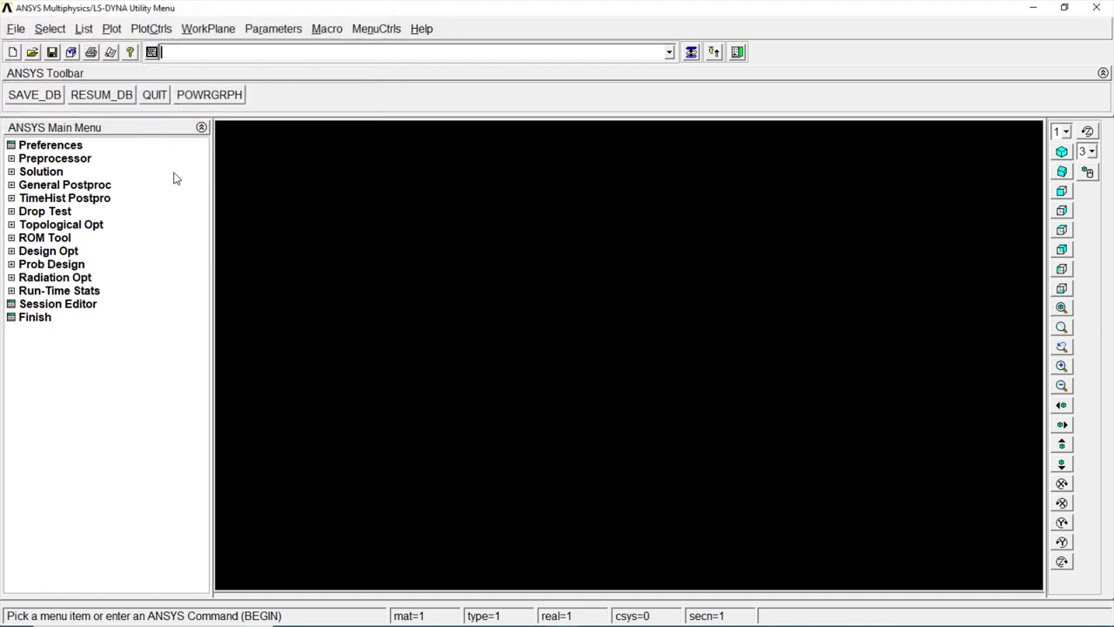
- Limit the GUI filtering preferences to the Structural discipline
click(78, 145)
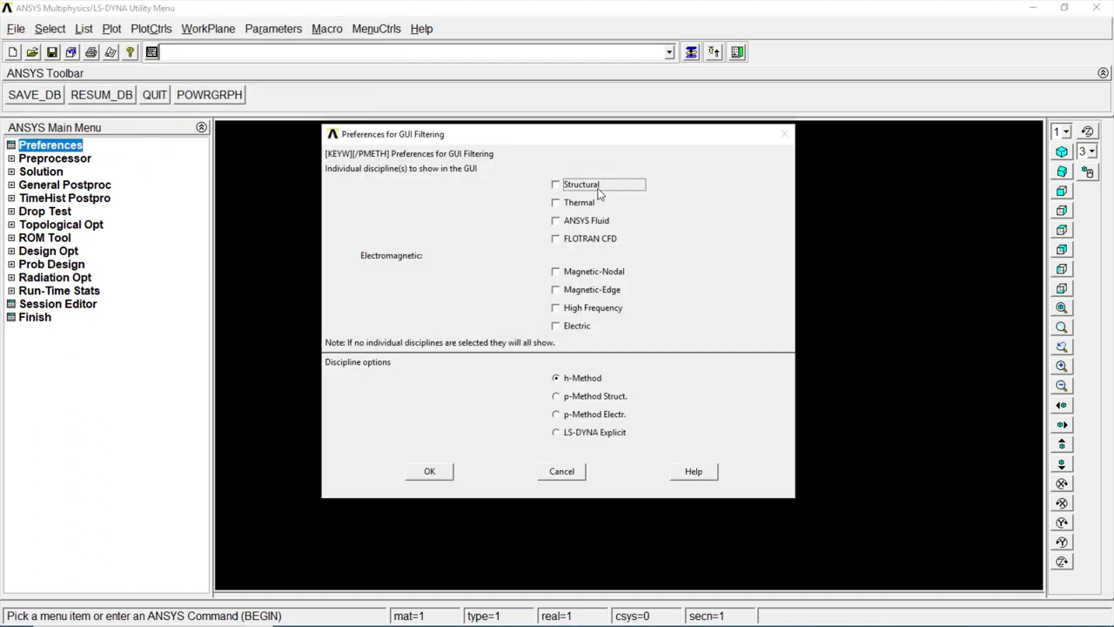
click(596, 188)
click(449, 470)
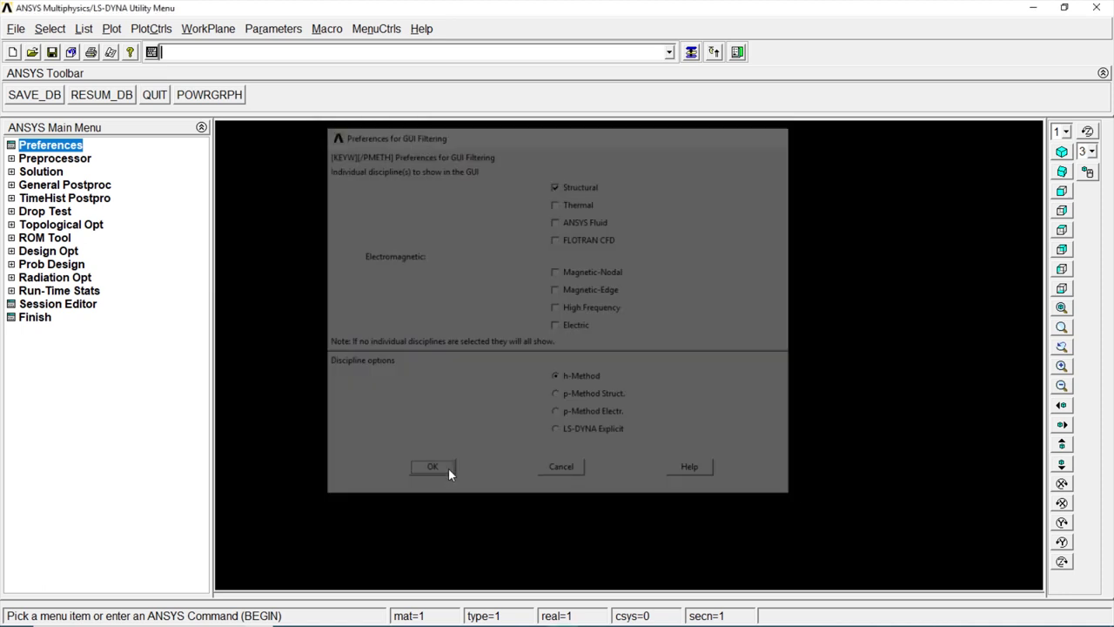
- Define element type 1 as the Link 3D finit stn 180 element
click(85, 159)
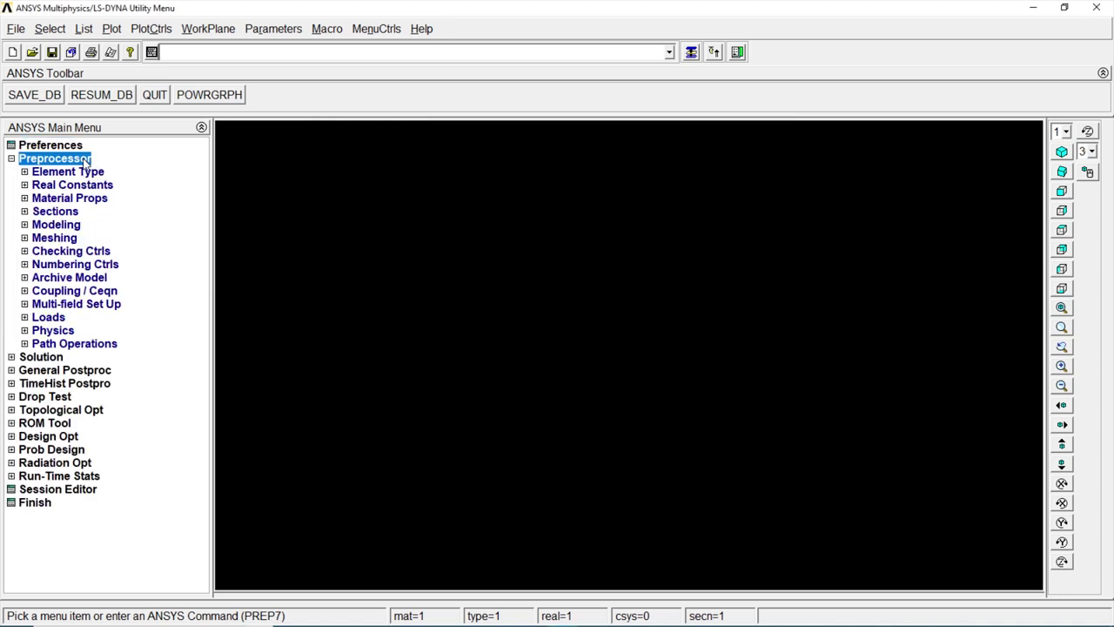
click(80, 173)
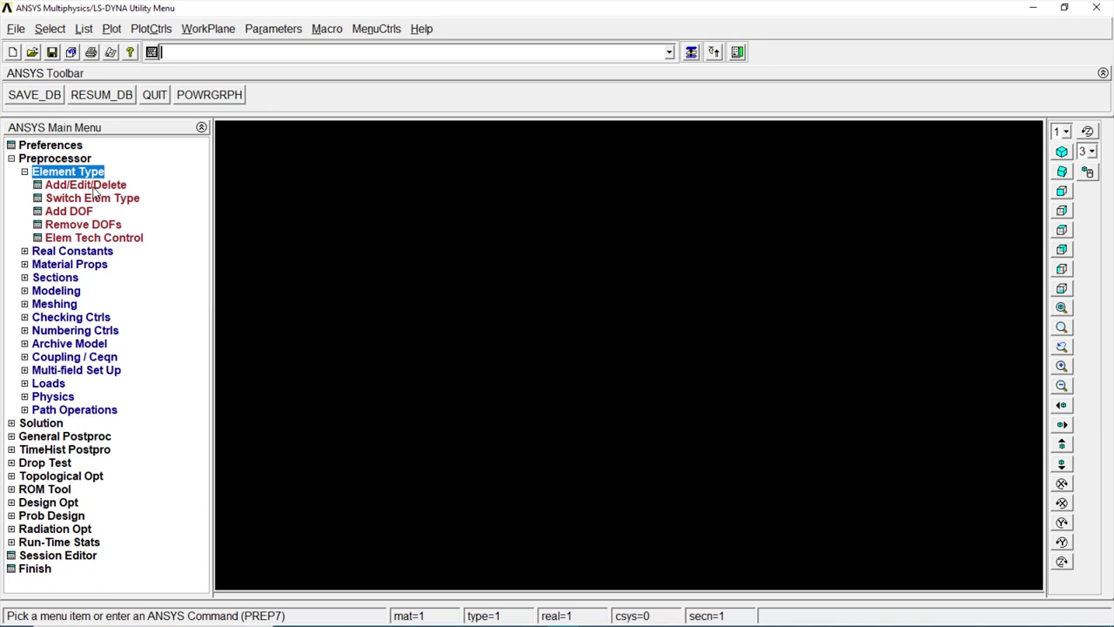
click(94, 188)
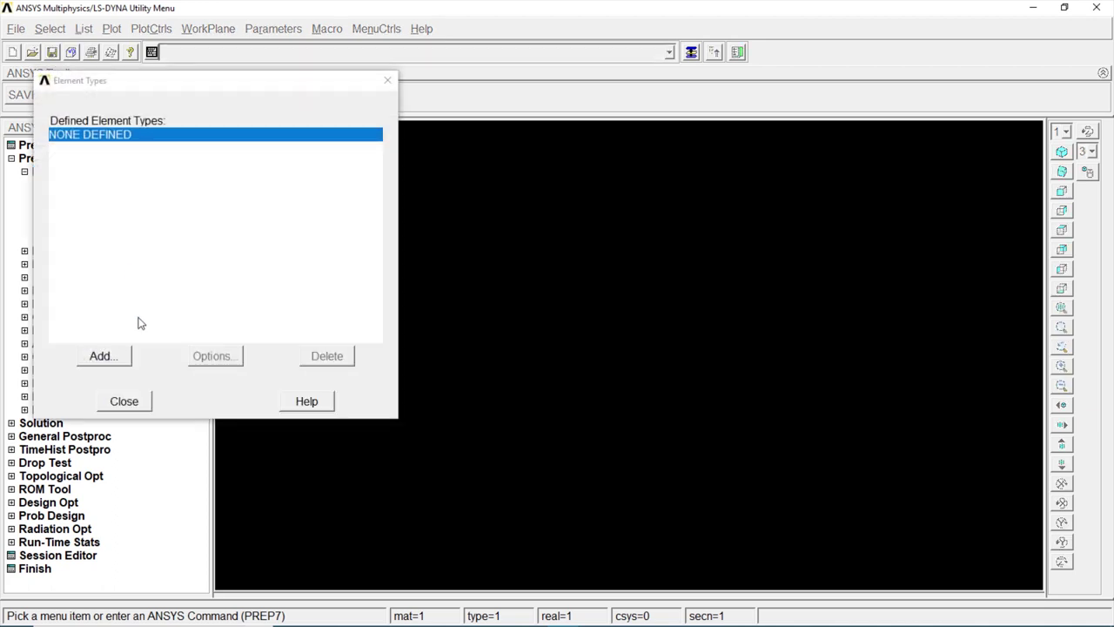
click(126, 358)
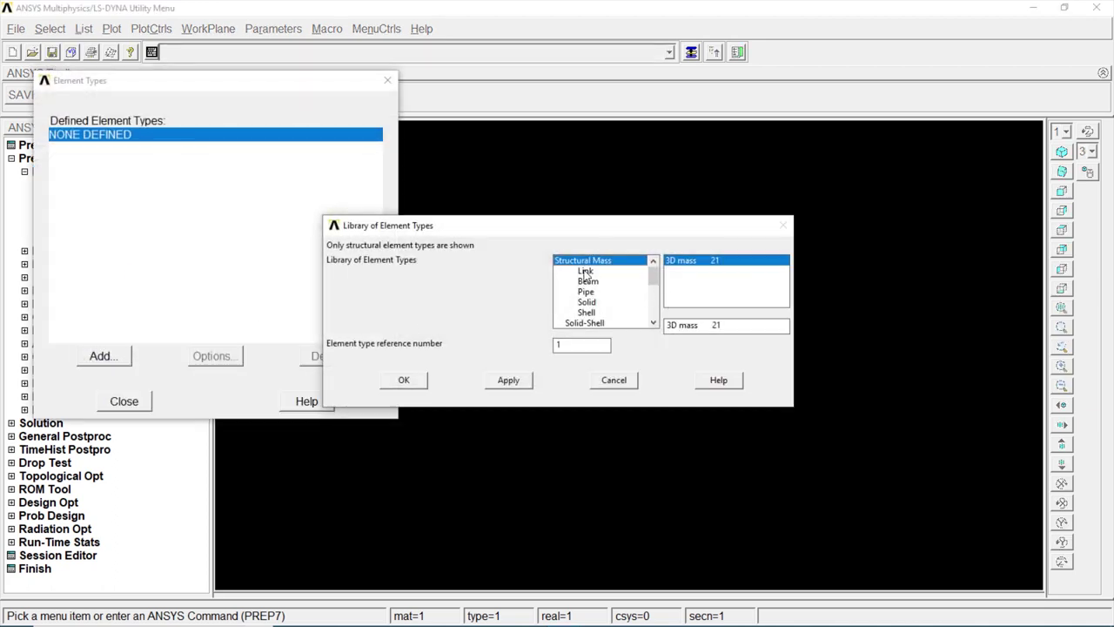
click(586, 272)
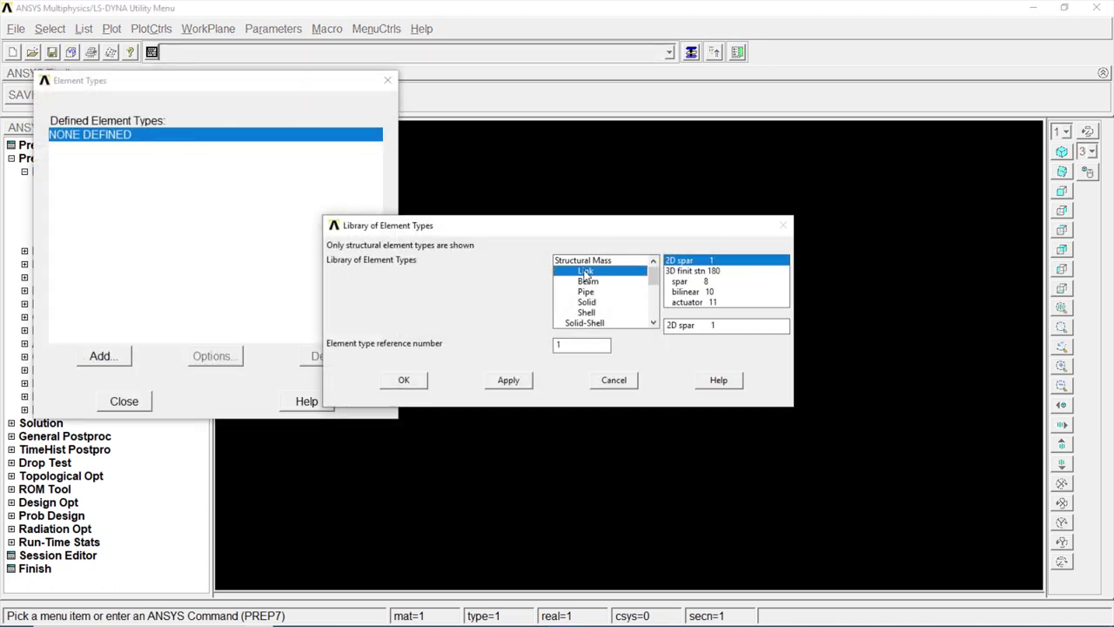
click(719, 274)
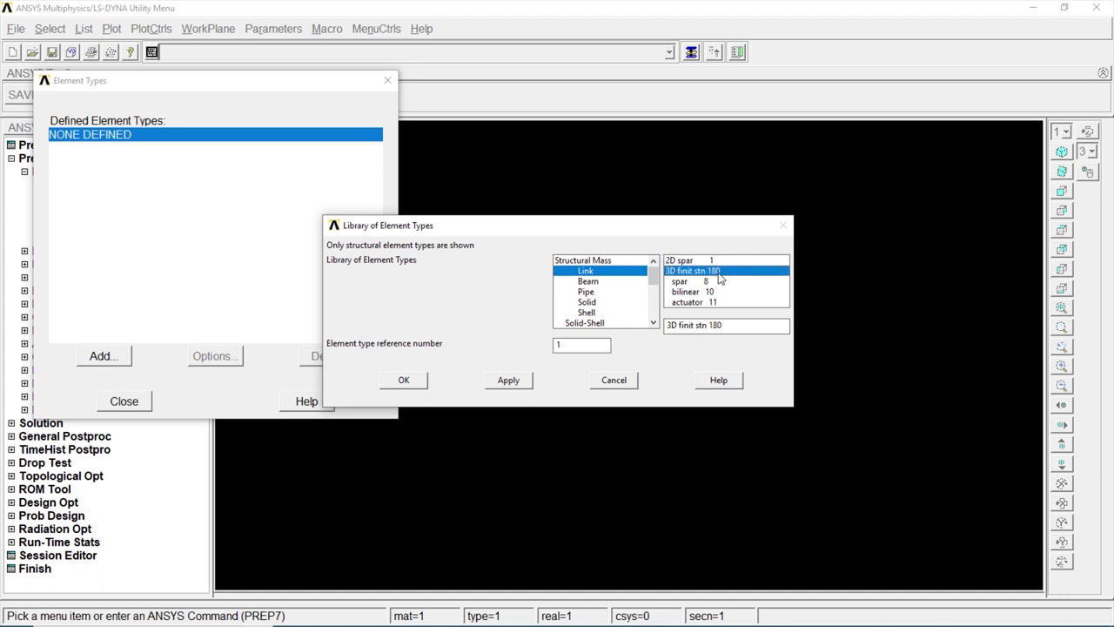
click(424, 382)
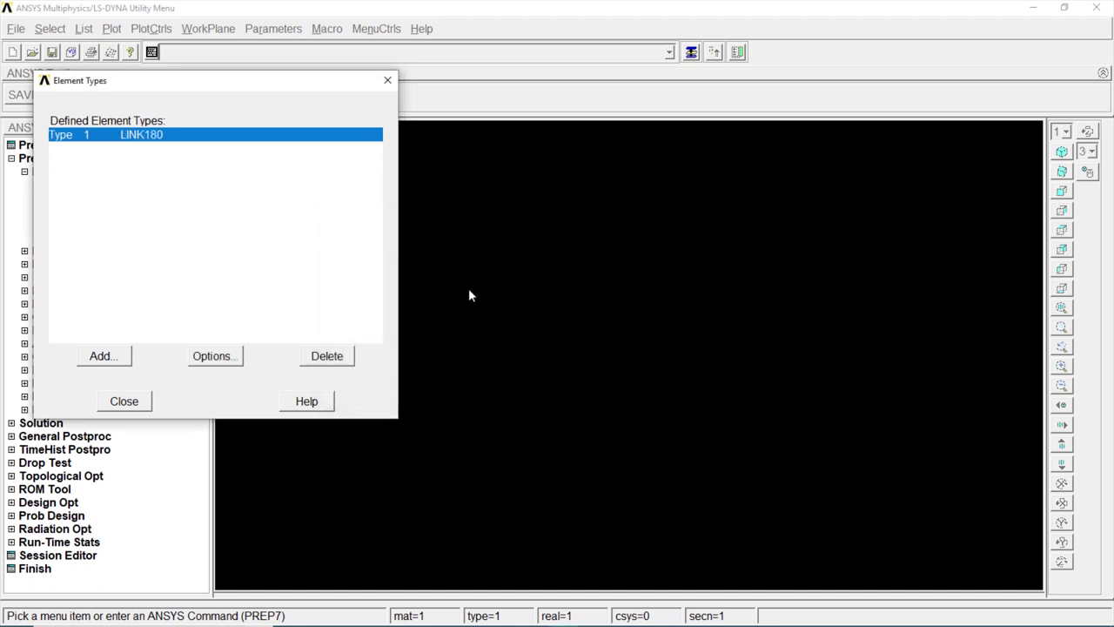
click(125, 406)
click(83, 173)
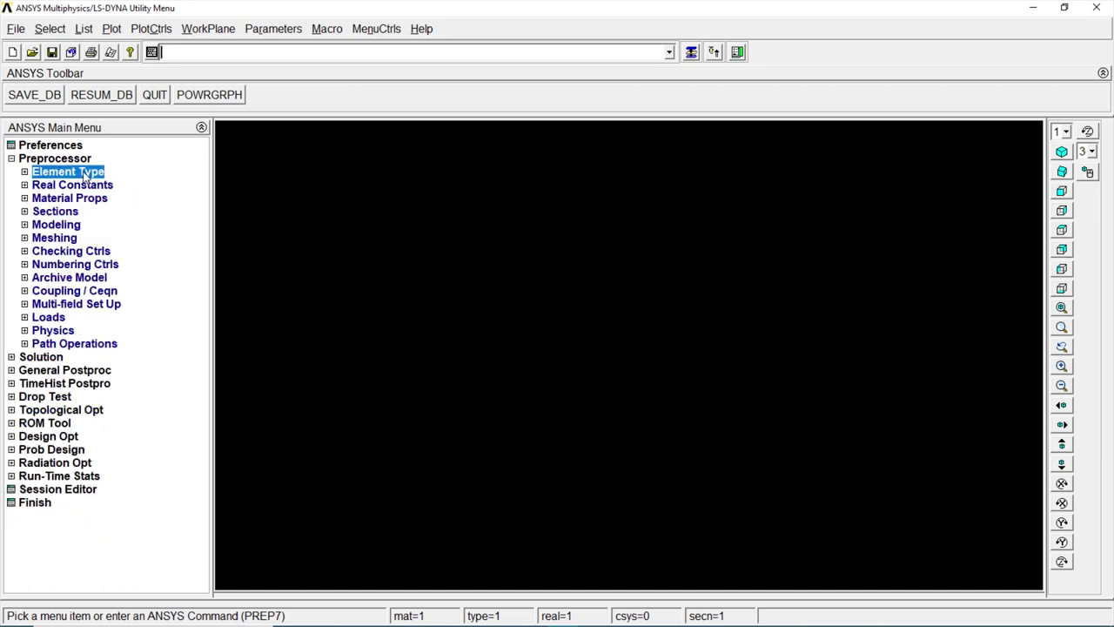
- Add real constant set 1 for the LINK180 element with a cross-sectional area of 1e4
click(87, 185)
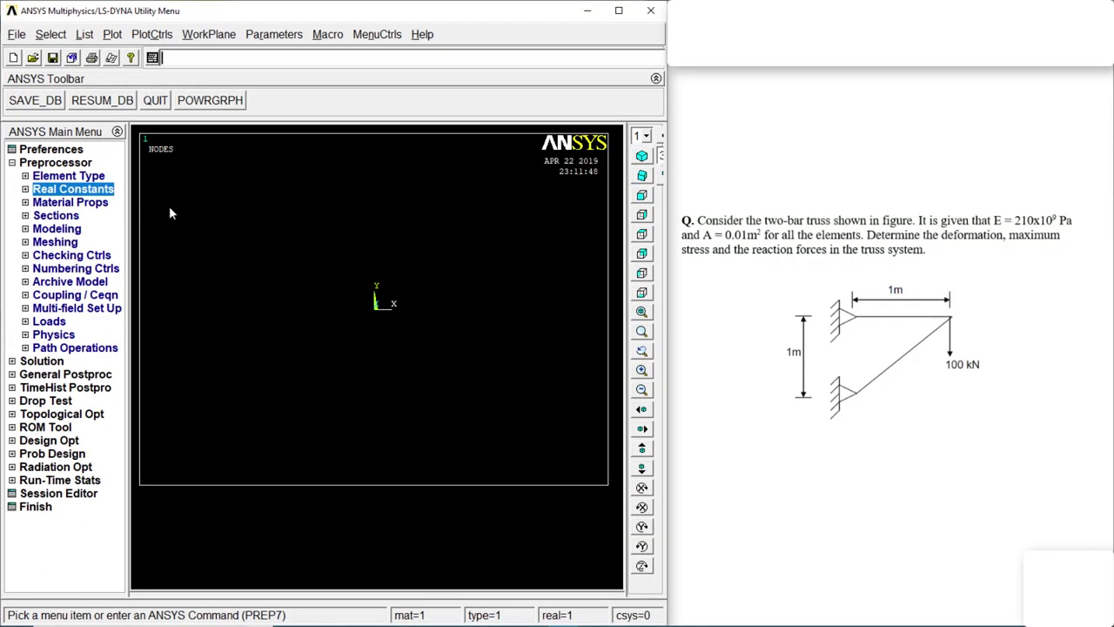
click(84, 189)
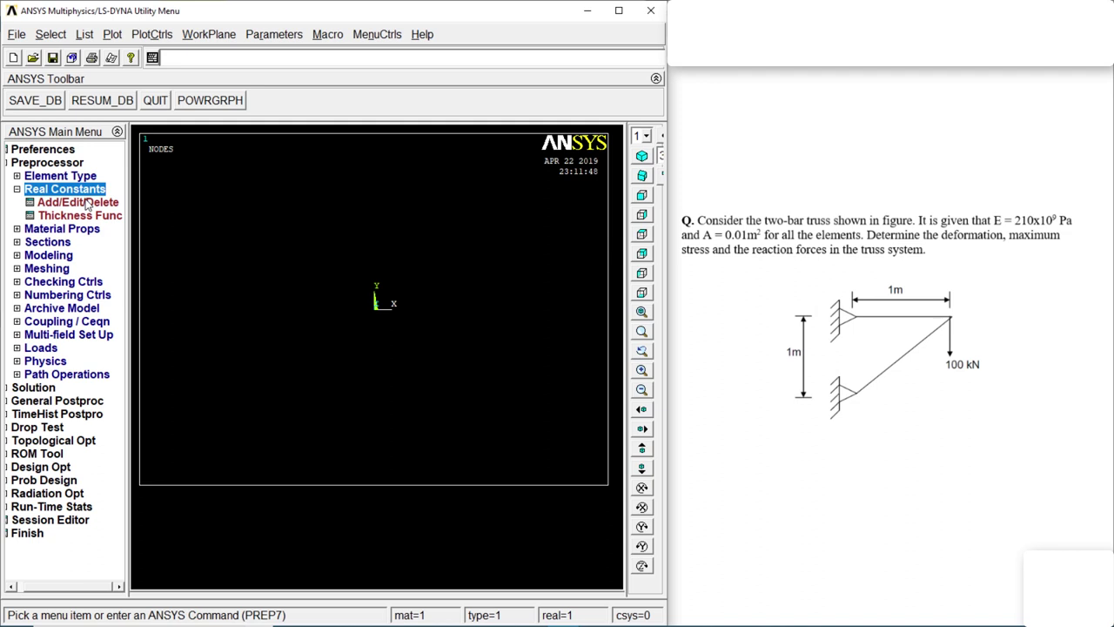
click(83, 202)
click(92, 315)
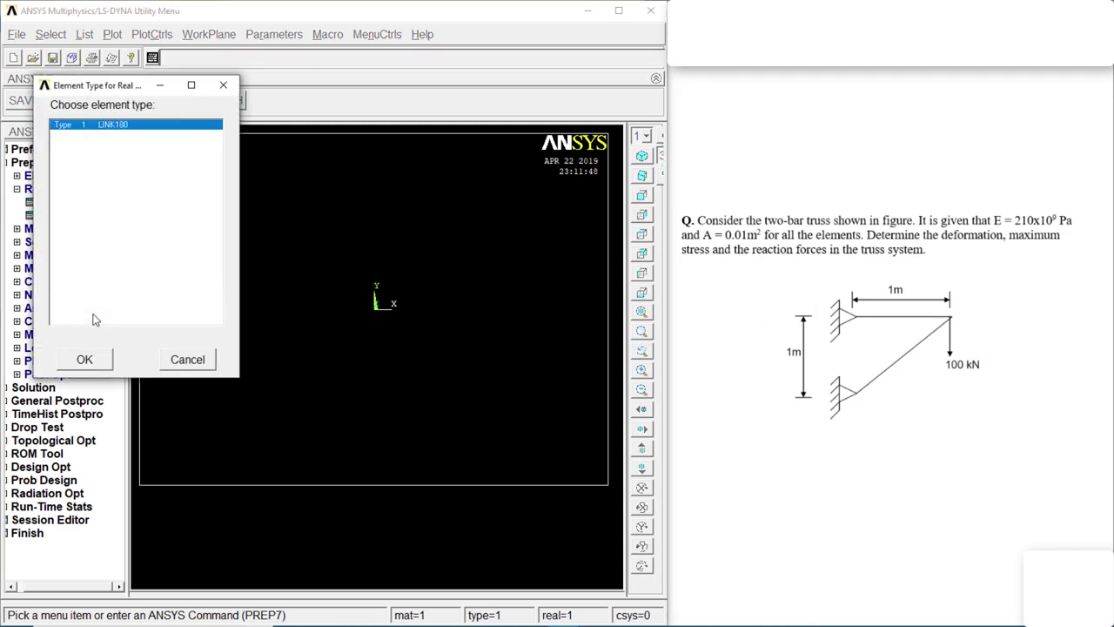
click(88, 359)
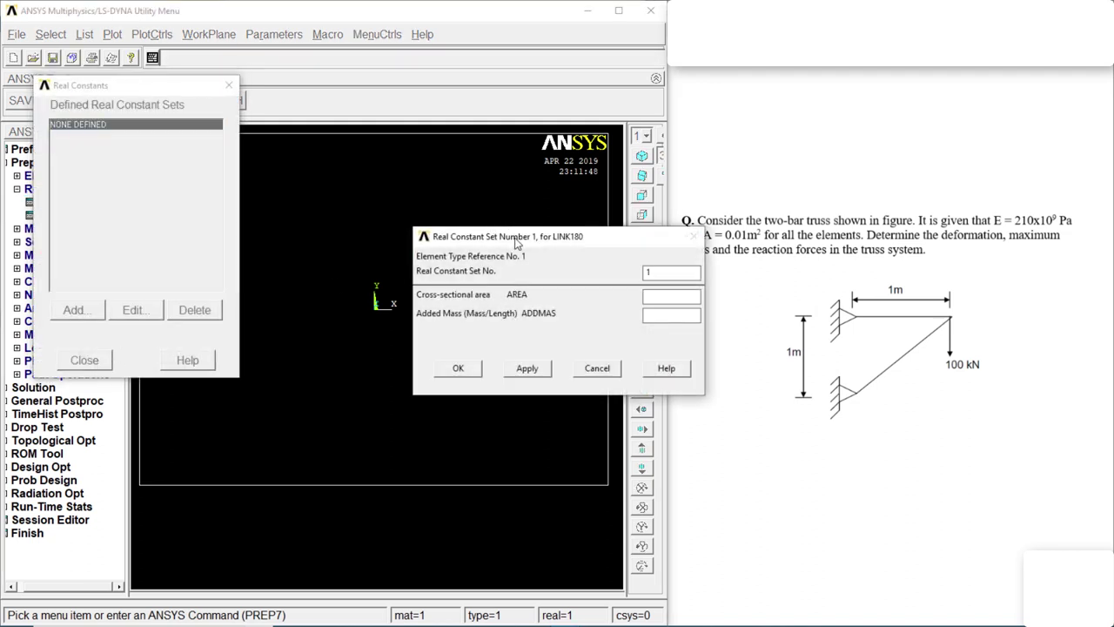
drag(498, 240, 389, 211)
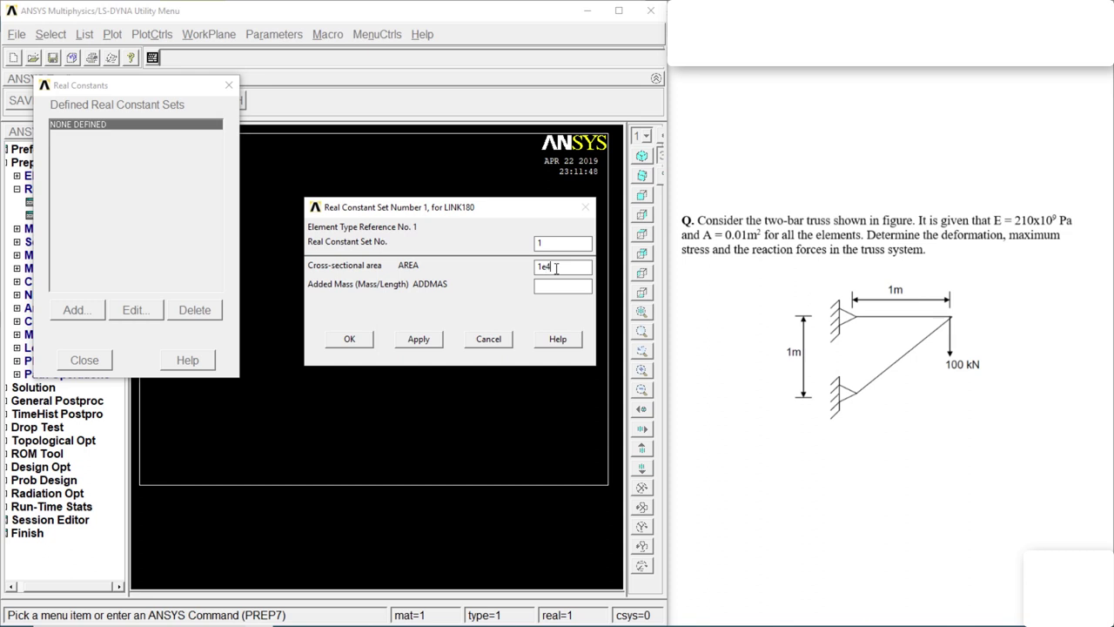
click(343, 340)
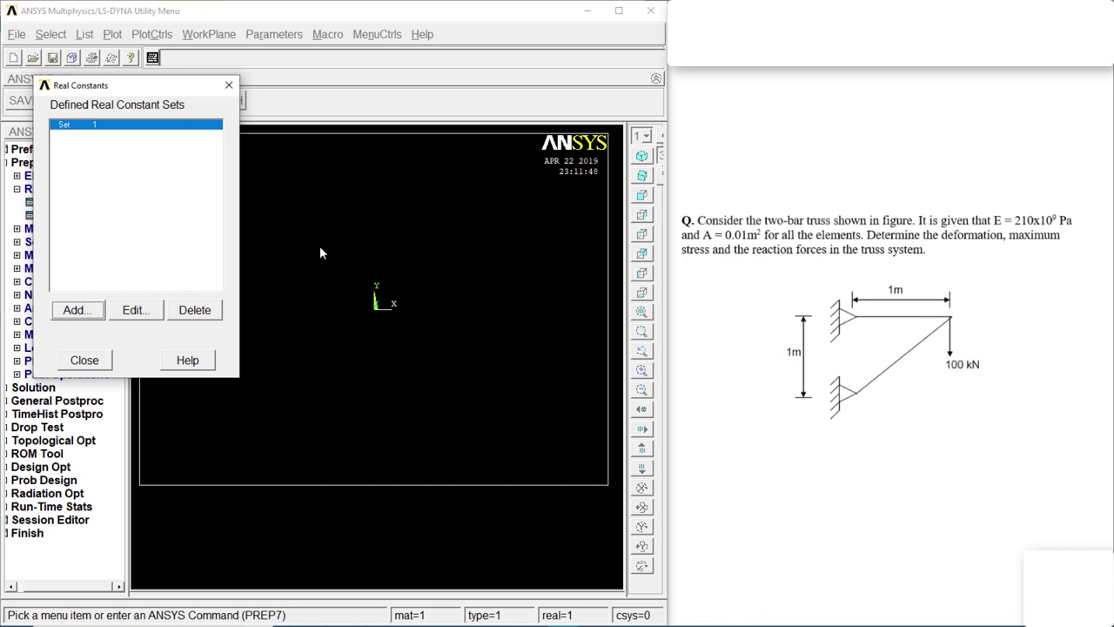
click(84, 361)
click(80, 191)
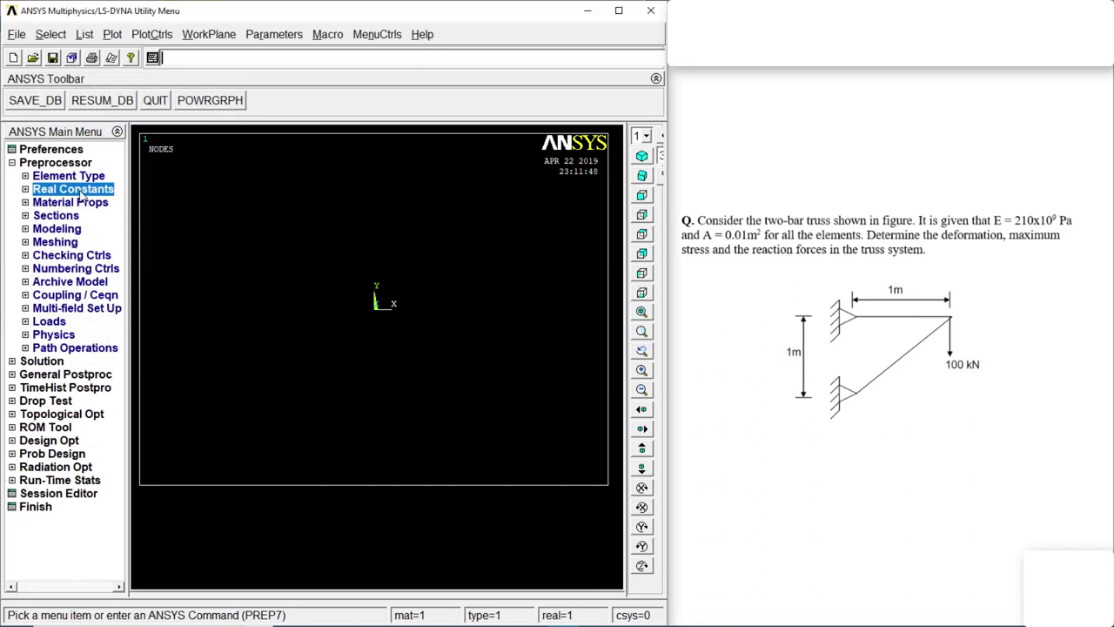
- Define material model 1 as structural linear elastic isotropic with EX 2.1e5 and PRXY 0.3
click(82, 202)
click(87, 256)
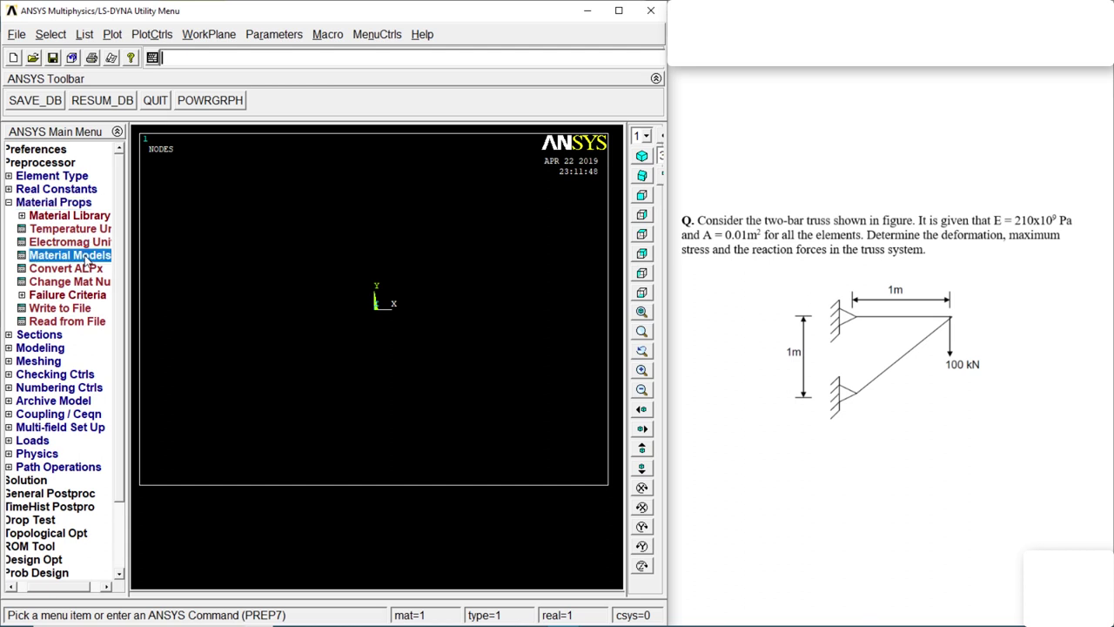
drag(580, 225, 399, 201)
double_click(403, 259)
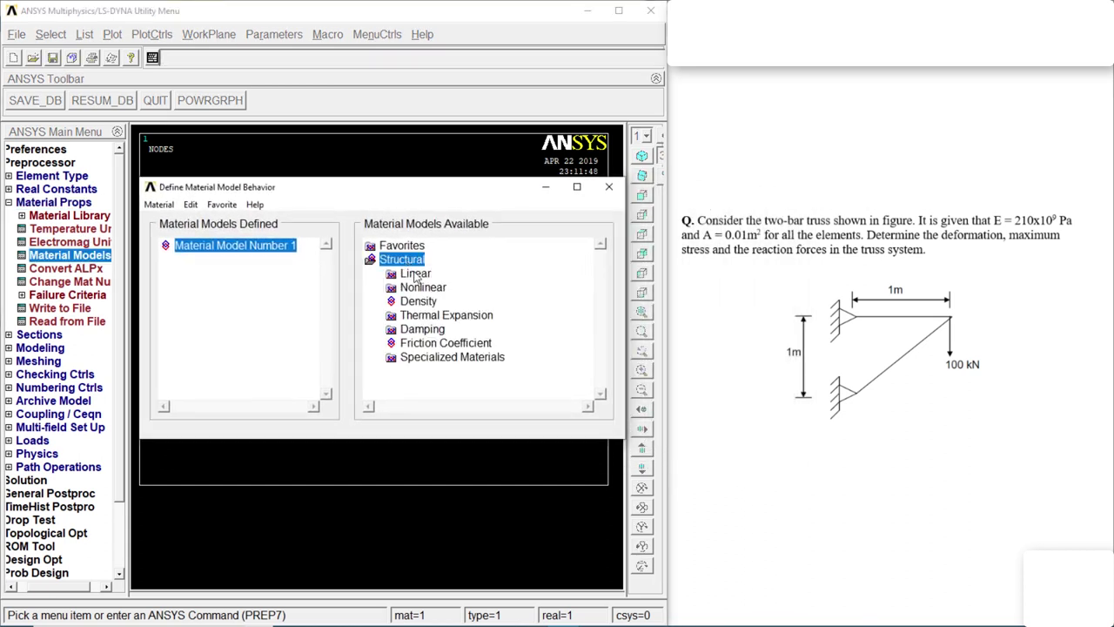
double_click(415, 274)
double_click(436, 287)
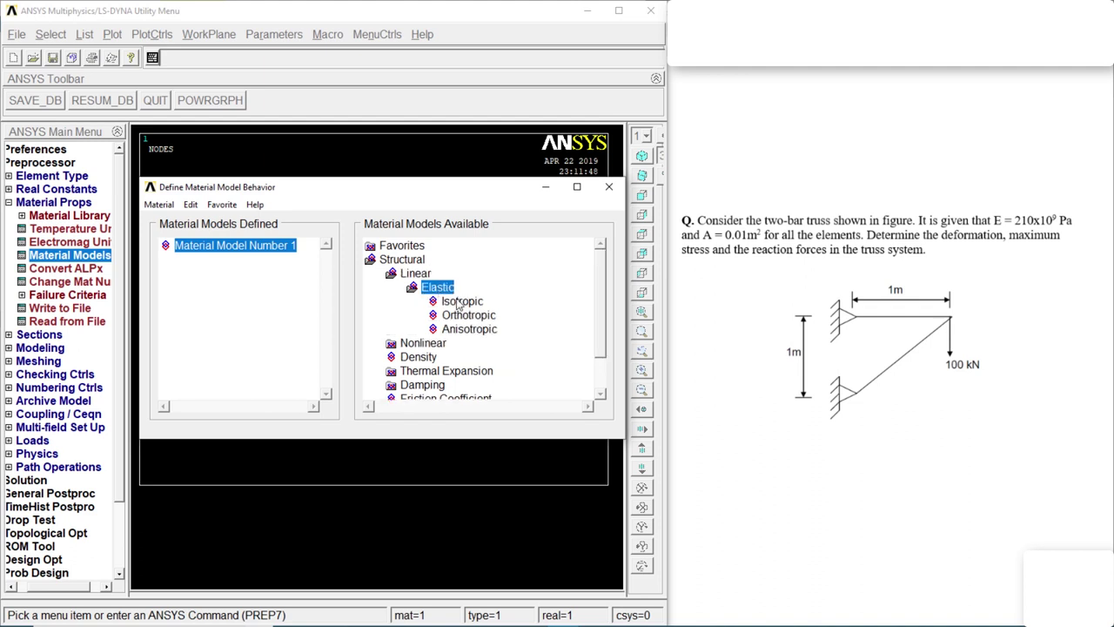
double_click(459, 302)
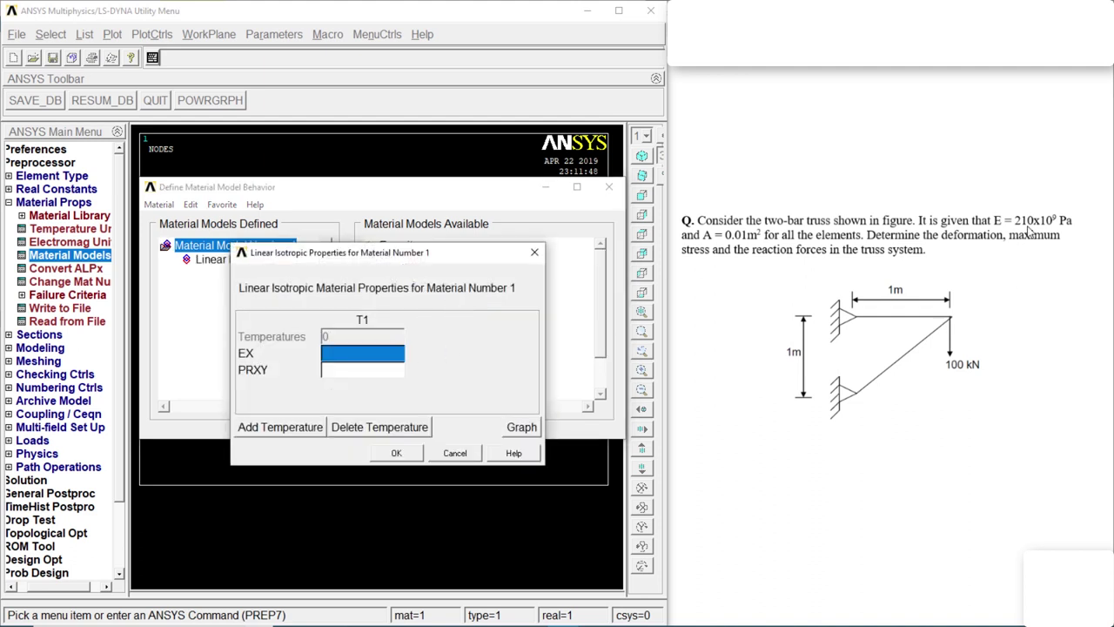
click(371, 356)
key(Tab)
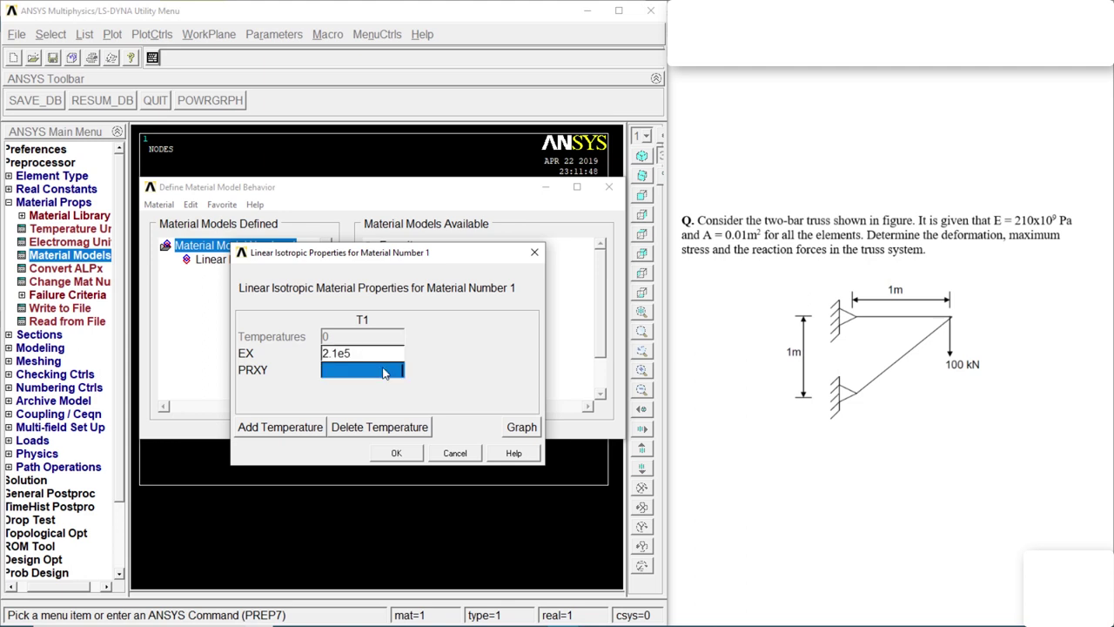
text(0.3)
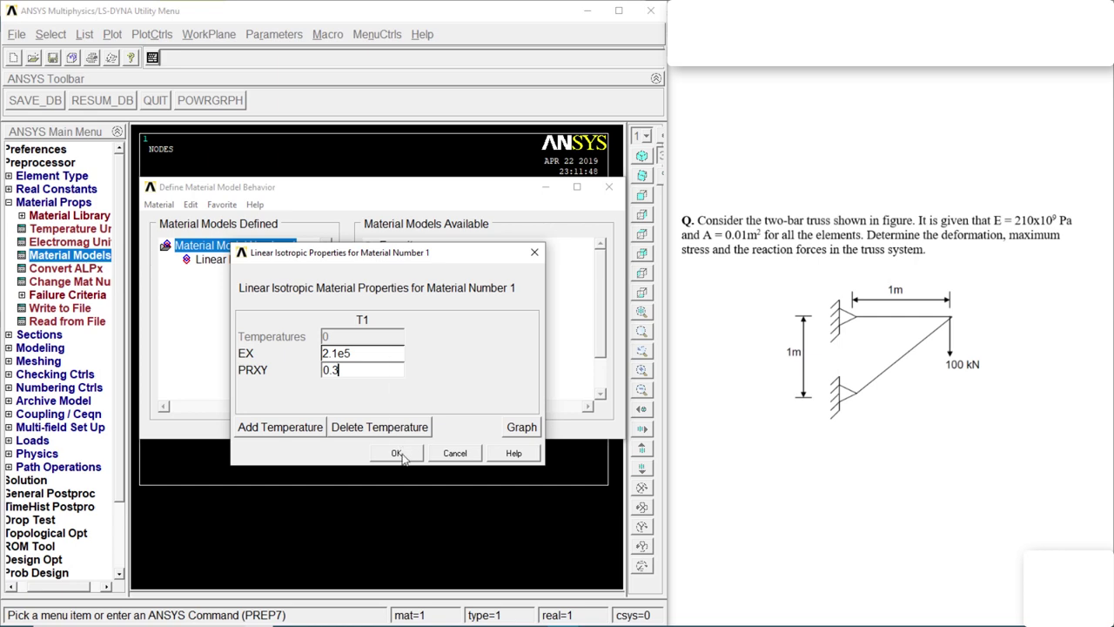
click(397, 453)
click(608, 188)
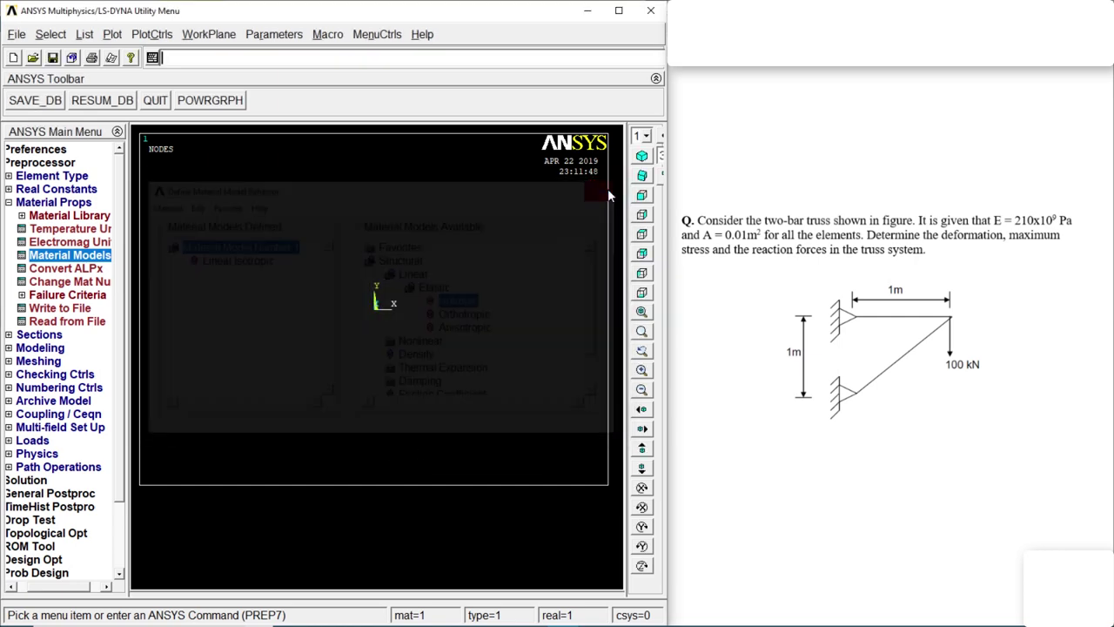
click(619, 11)
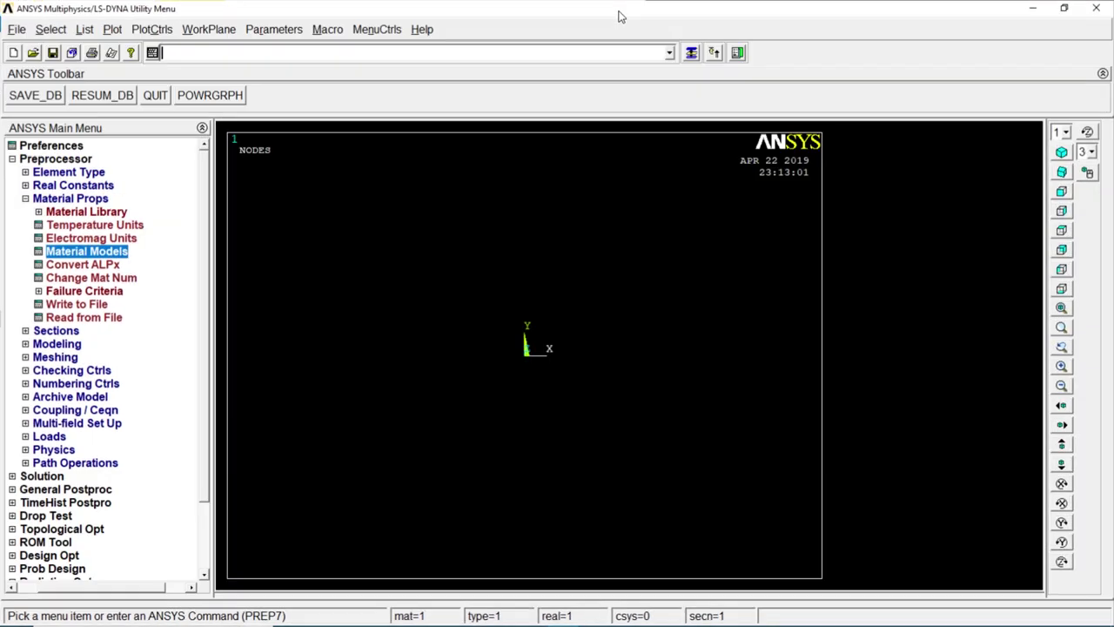
click(69, 199)
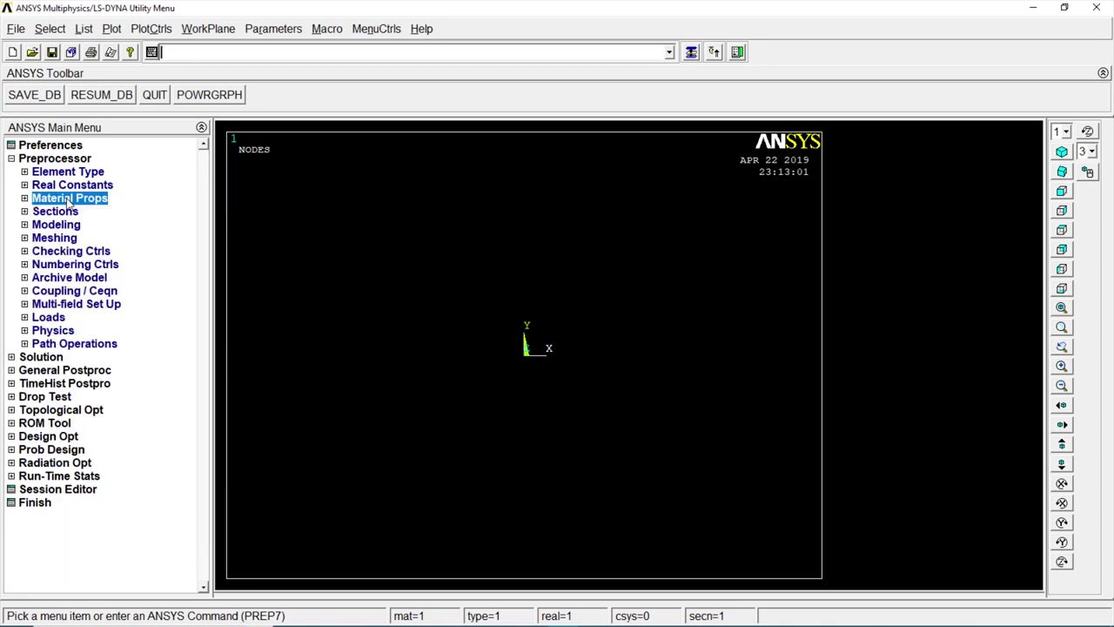
- Create node 1 at the origin of the active coordinate system
click(41, 229)
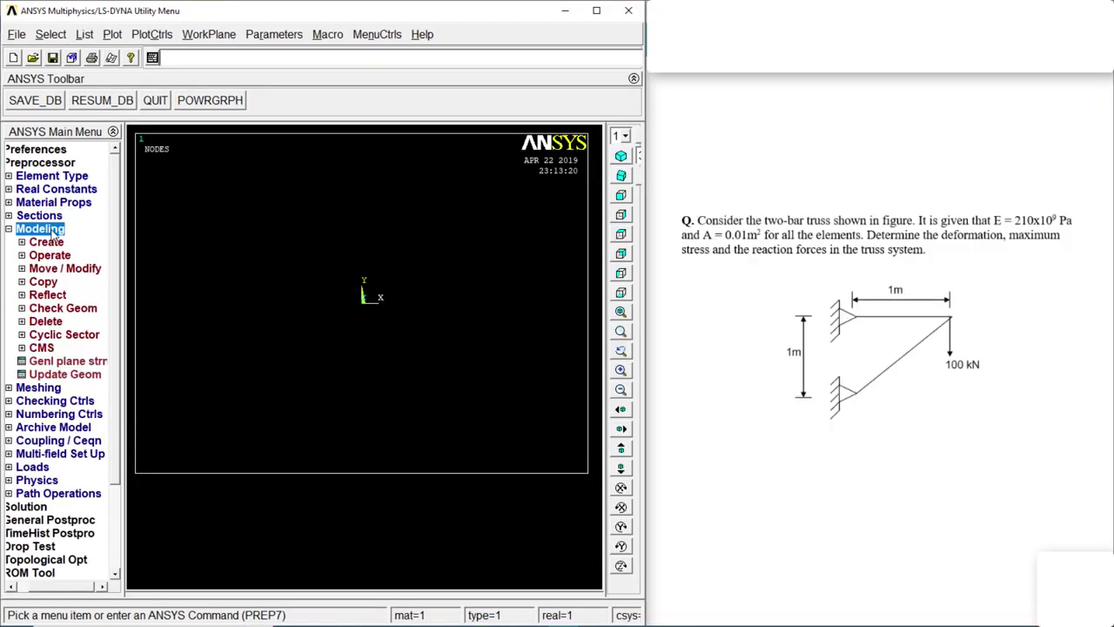
click(47, 242)
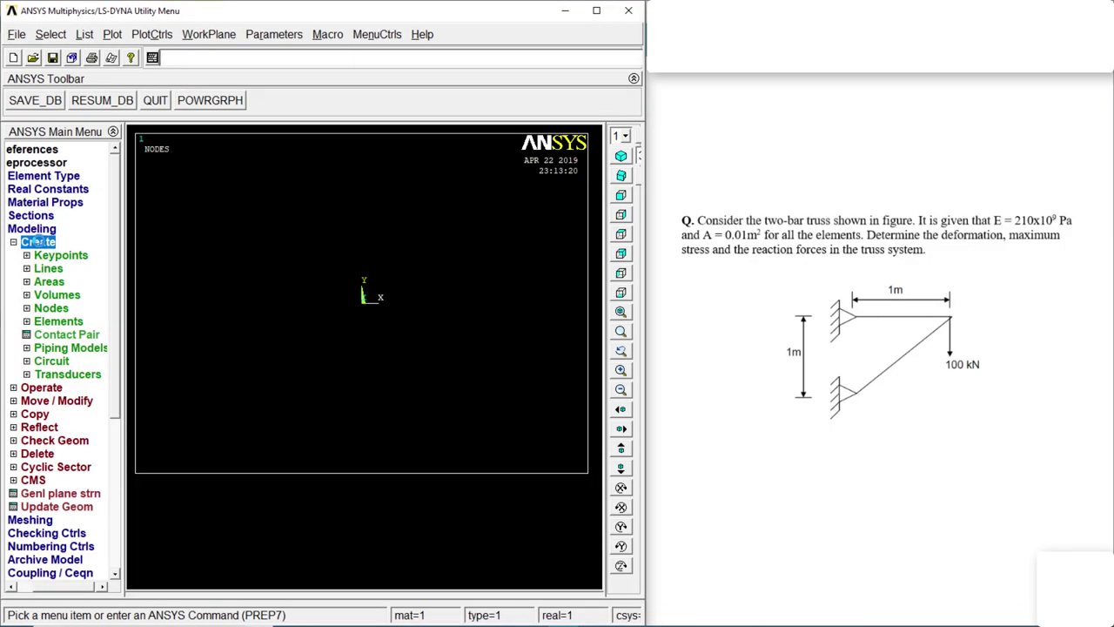
click(49, 309)
click(59, 335)
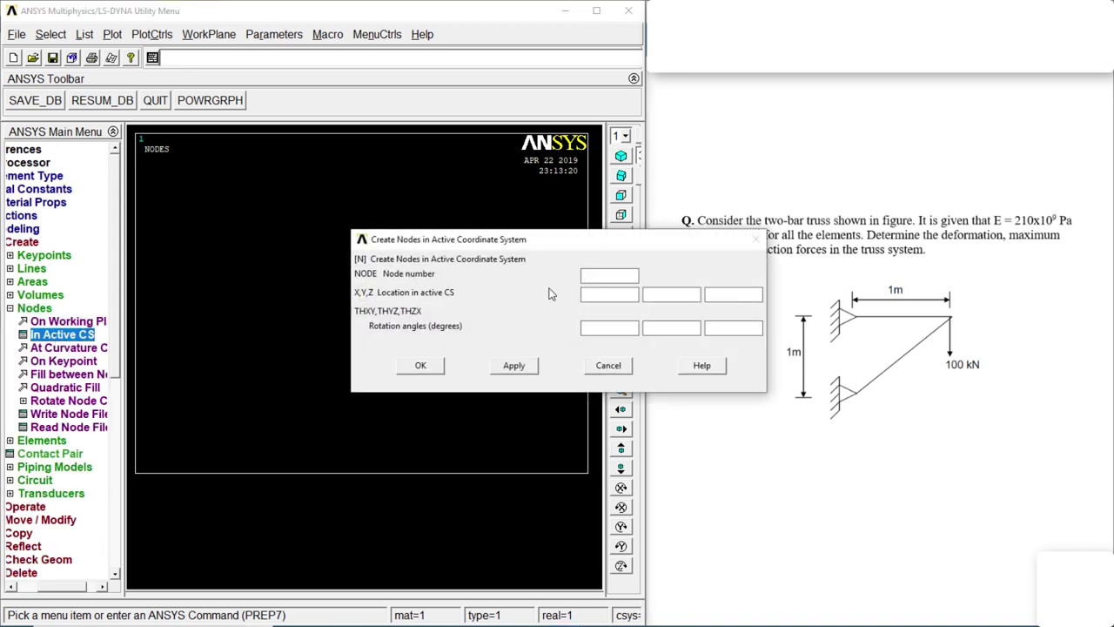
drag(583, 244, 391, 84)
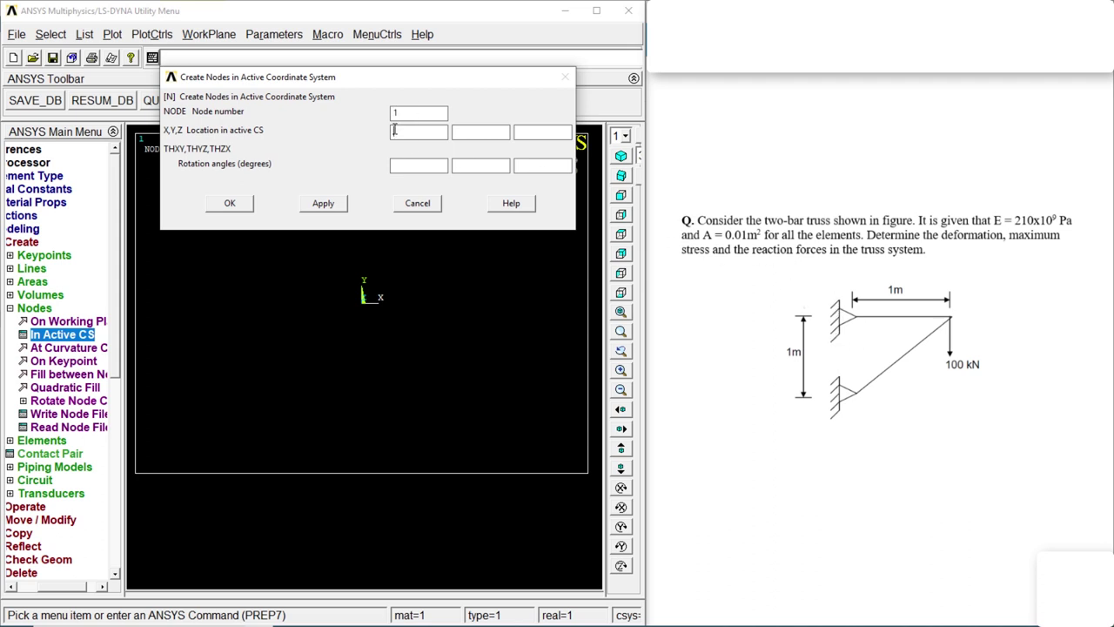
text(00)
click(349, 203)
- Create node 2 at (1000, 0, 0) and node 3 directly below node 1, 1 m away as in the figure
text(2)
click(323, 202)
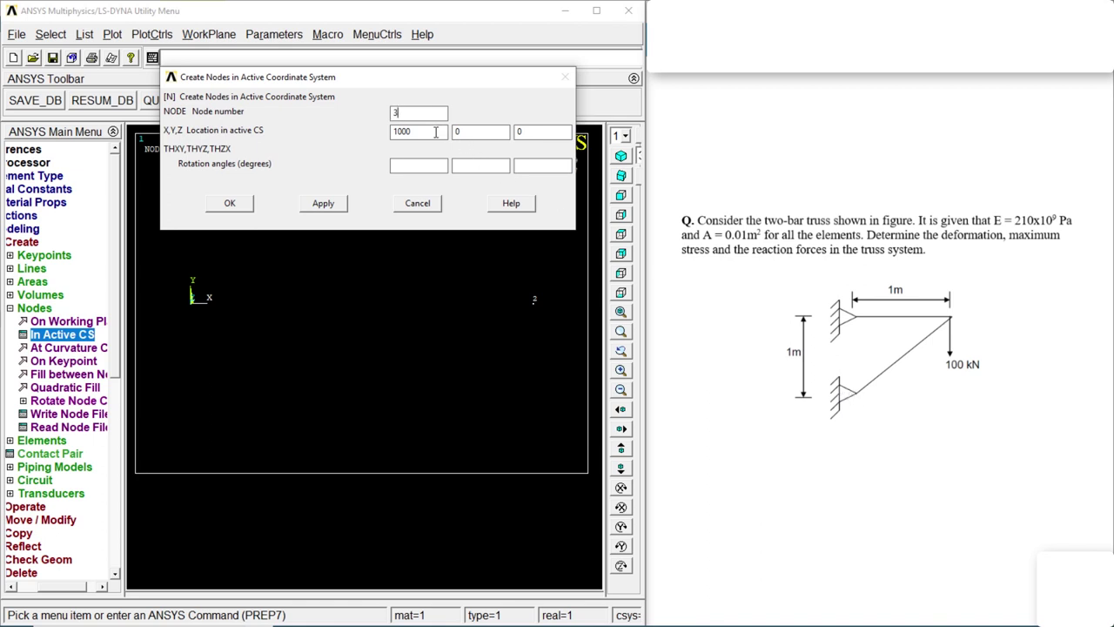
text(0)
click(244, 204)
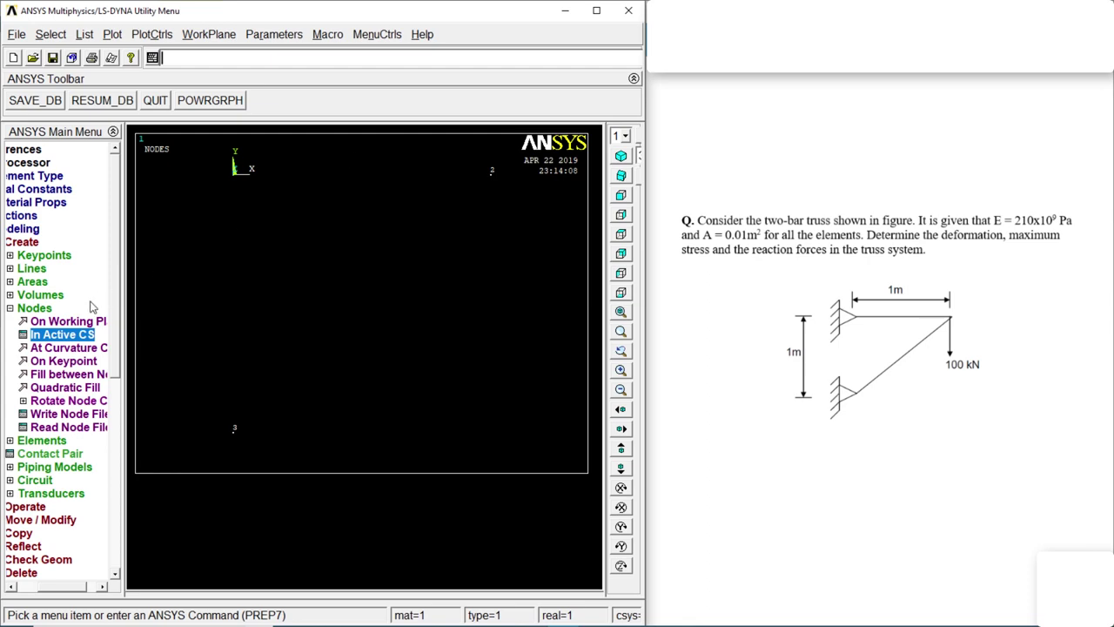
- Create the horizontal truss element through nodes 1 and 2 using auto numbering
click(45, 309)
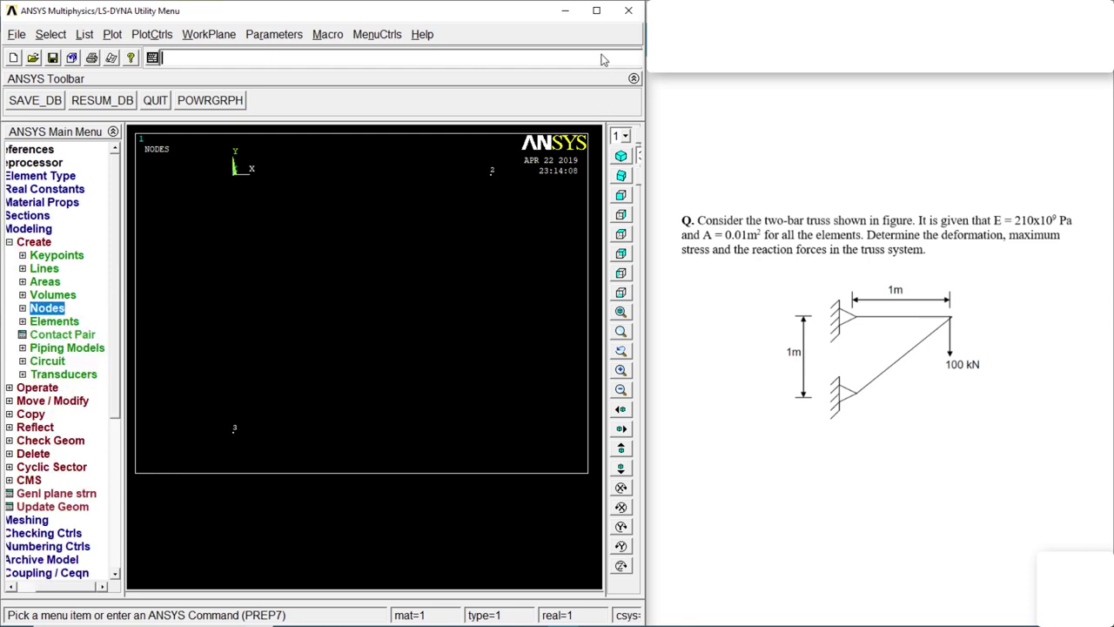
click(597, 10)
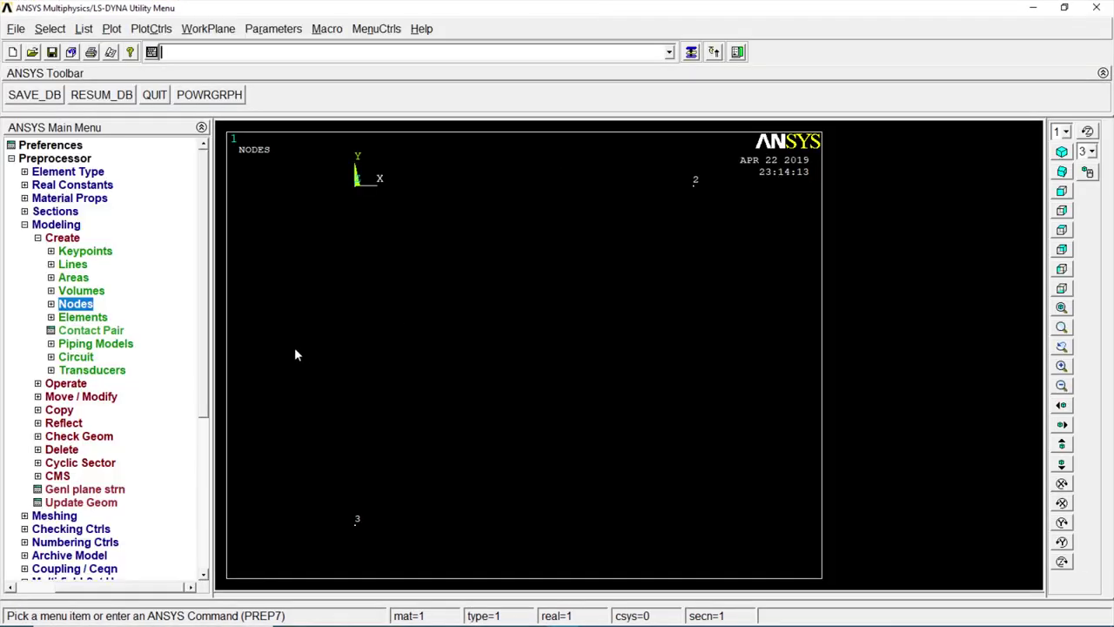
click(73, 240)
click(74, 241)
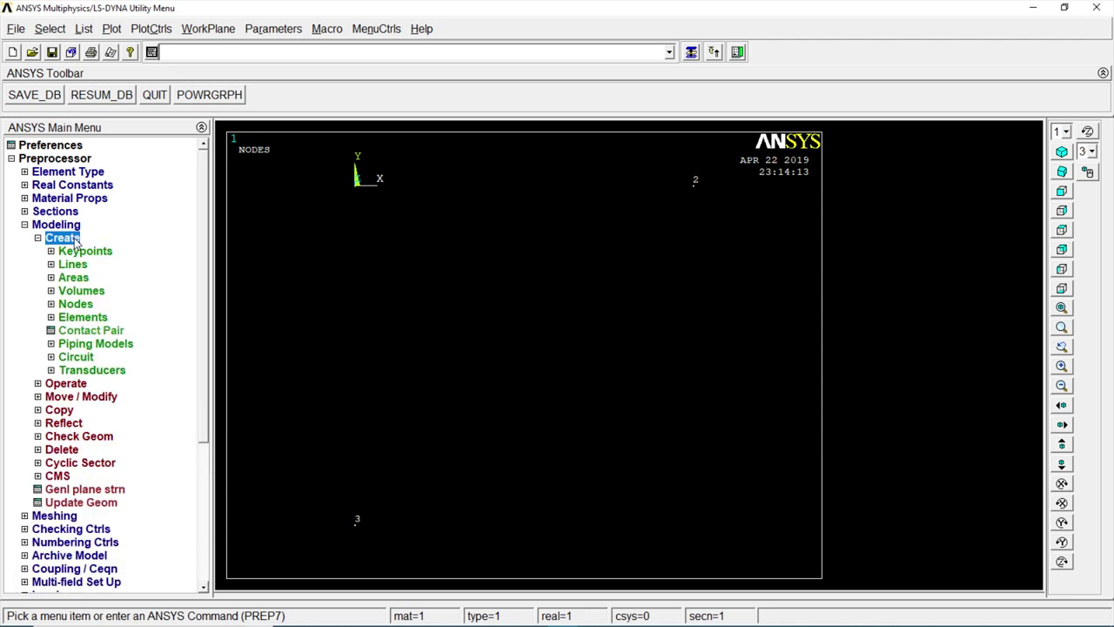
click(86, 320)
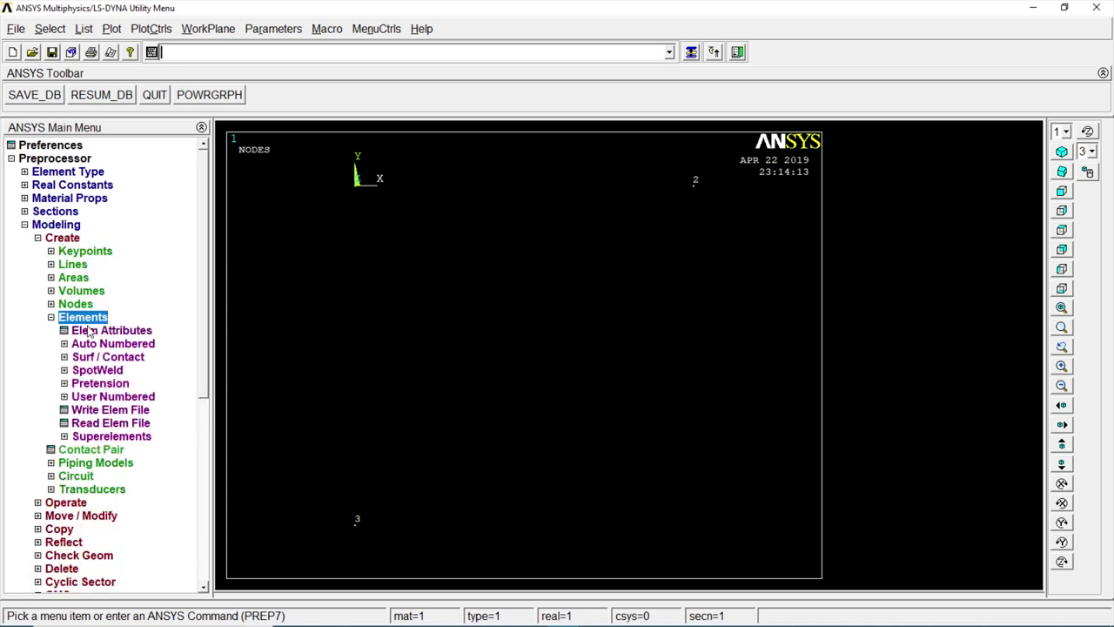
click(91, 343)
click(97, 356)
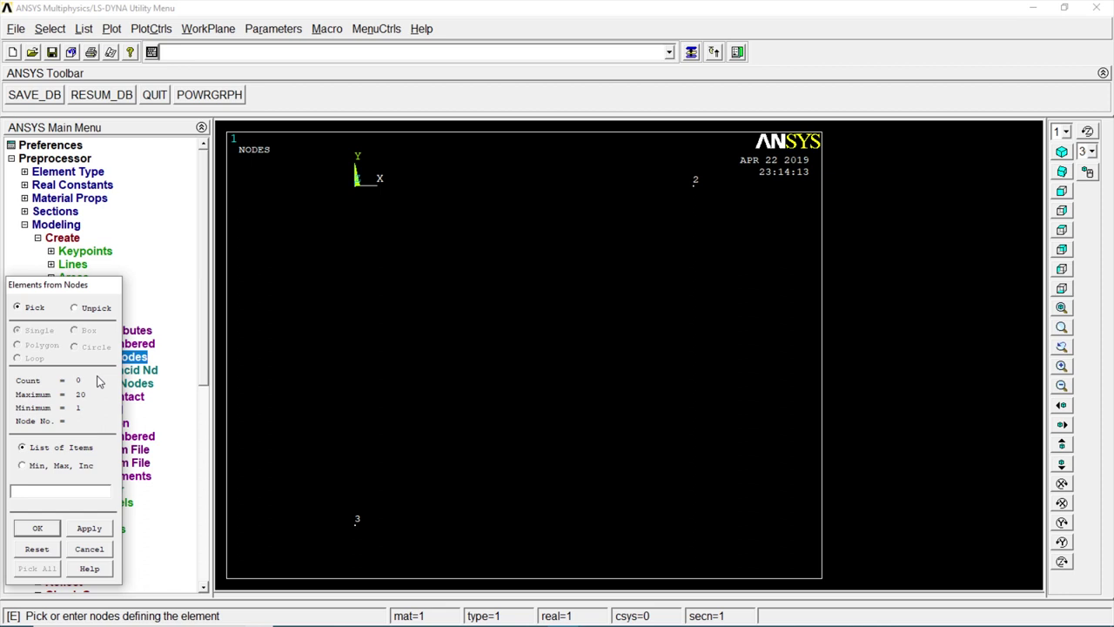
click(332, 181)
click(697, 187)
click(37, 529)
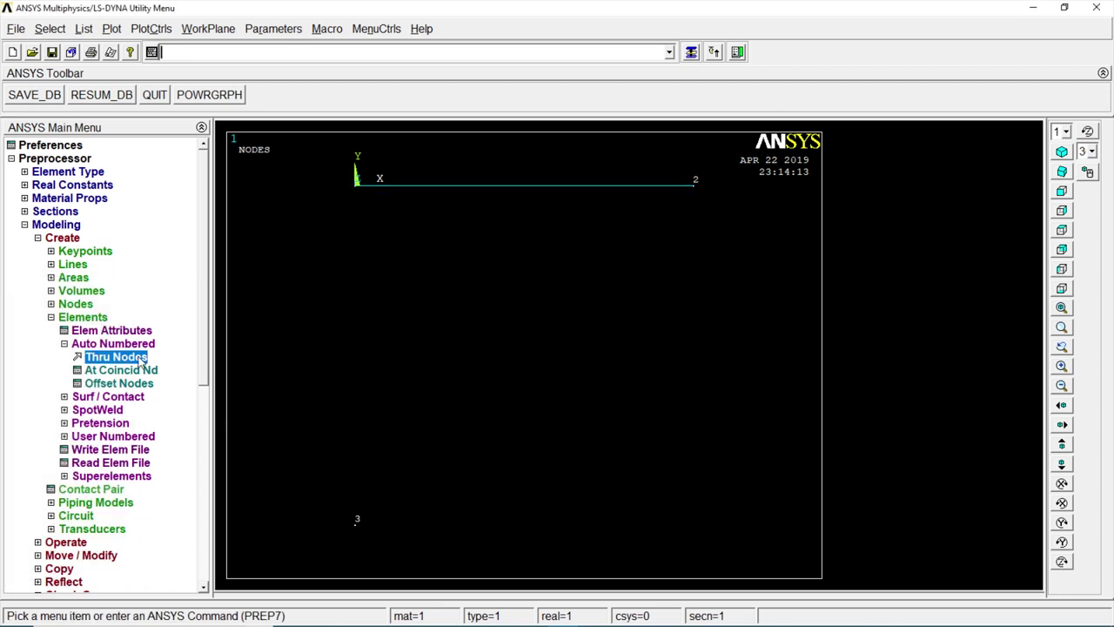
- Create the diagonal truss element through nodes 2 and 3 using auto numbering
click(142, 361)
click(694, 184)
click(354, 522)
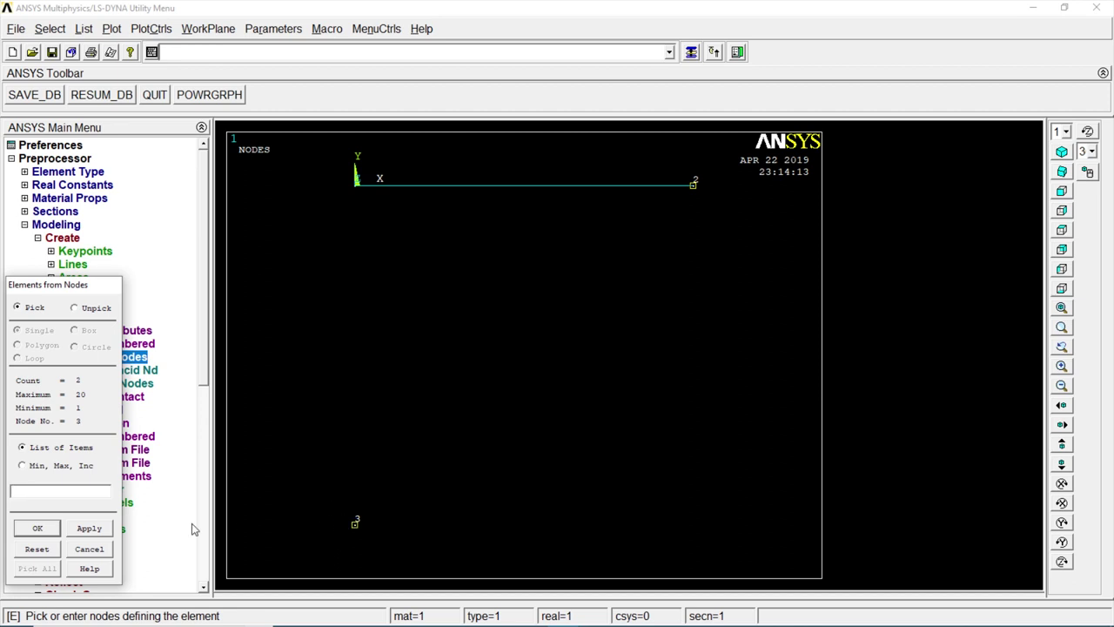
click(44, 528)
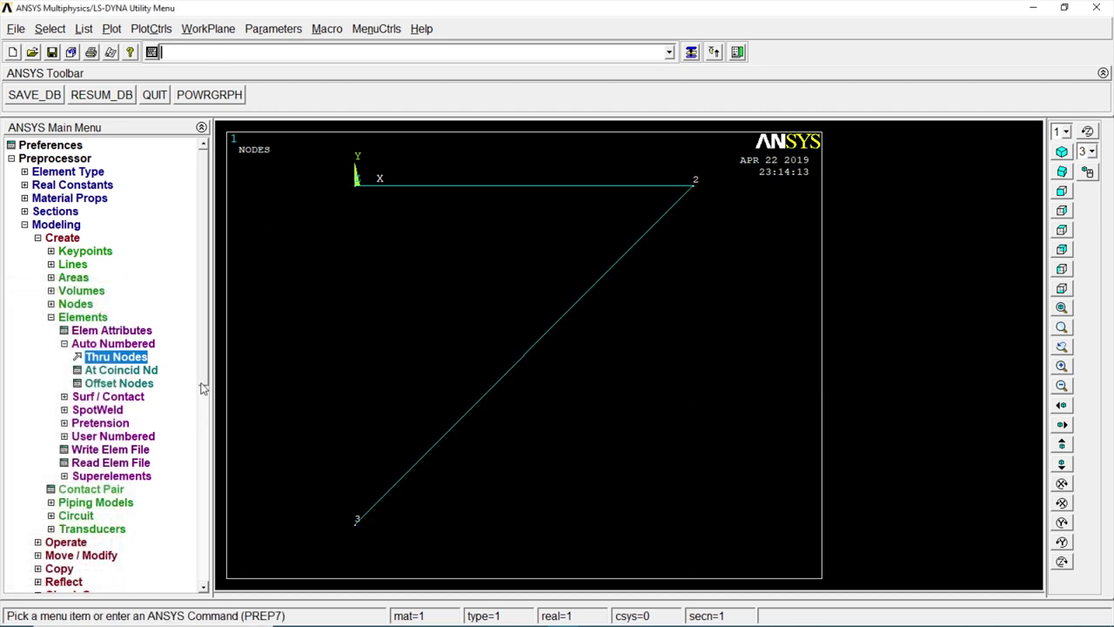
- Apply a structural displacement constraint on All DOF at support nodes 1 and 3
click(67, 227)
click(61, 319)
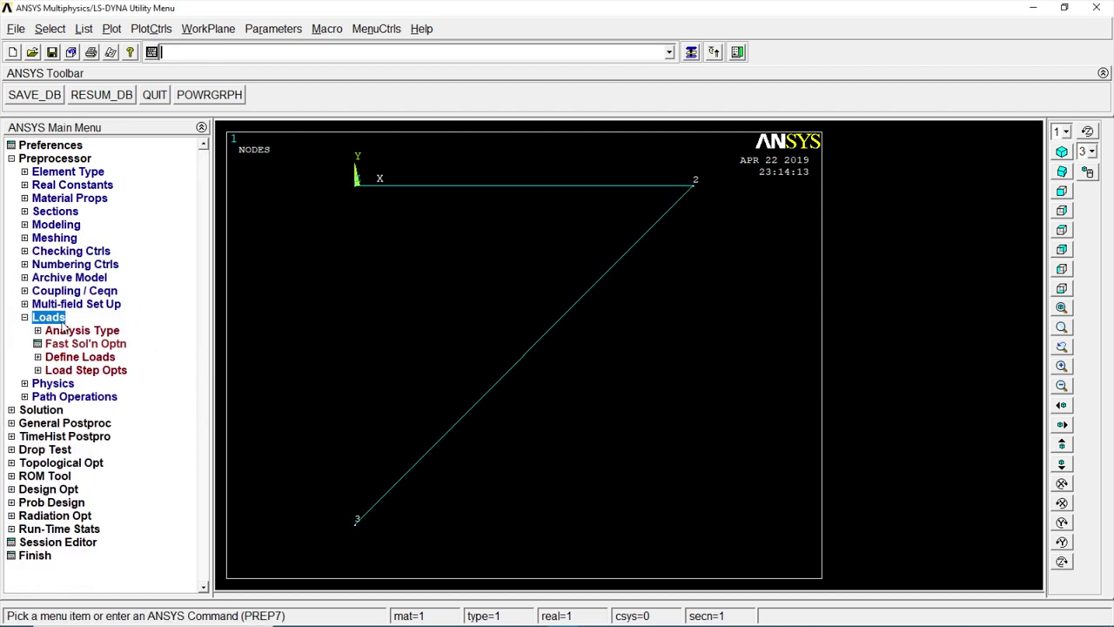
click(74, 358)
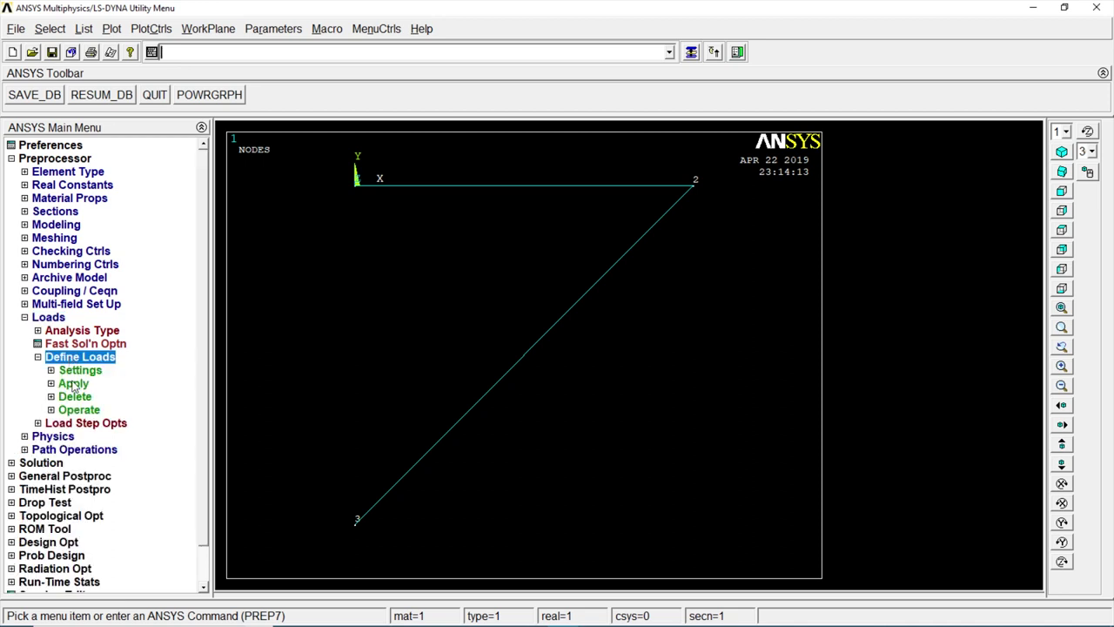
click(74, 384)
click(94, 397)
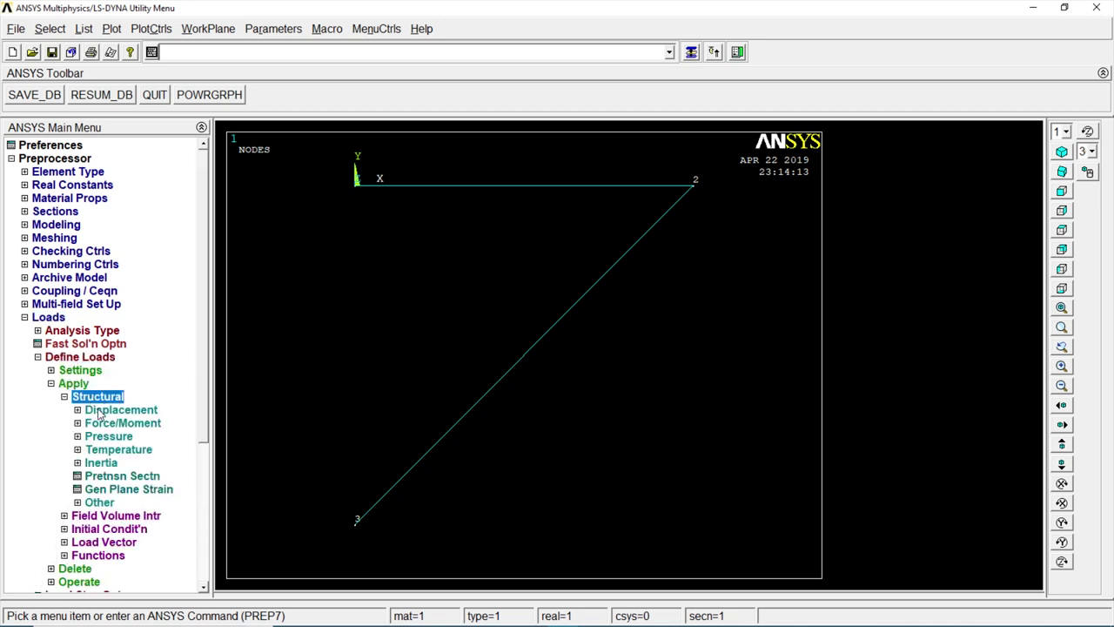
click(98, 414)
click(110, 464)
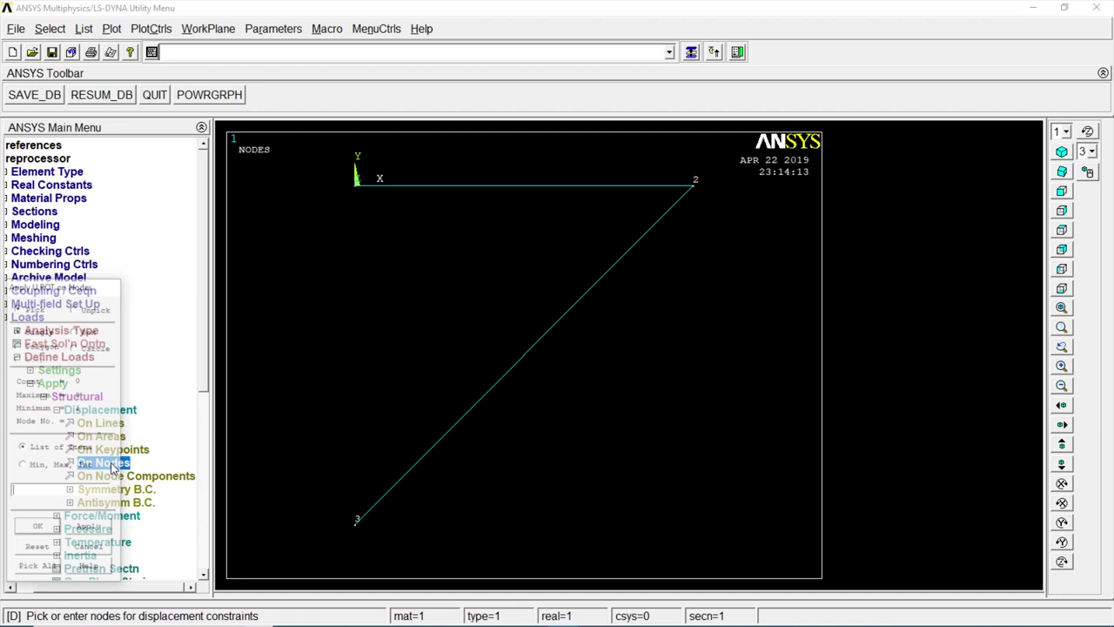
click(328, 170)
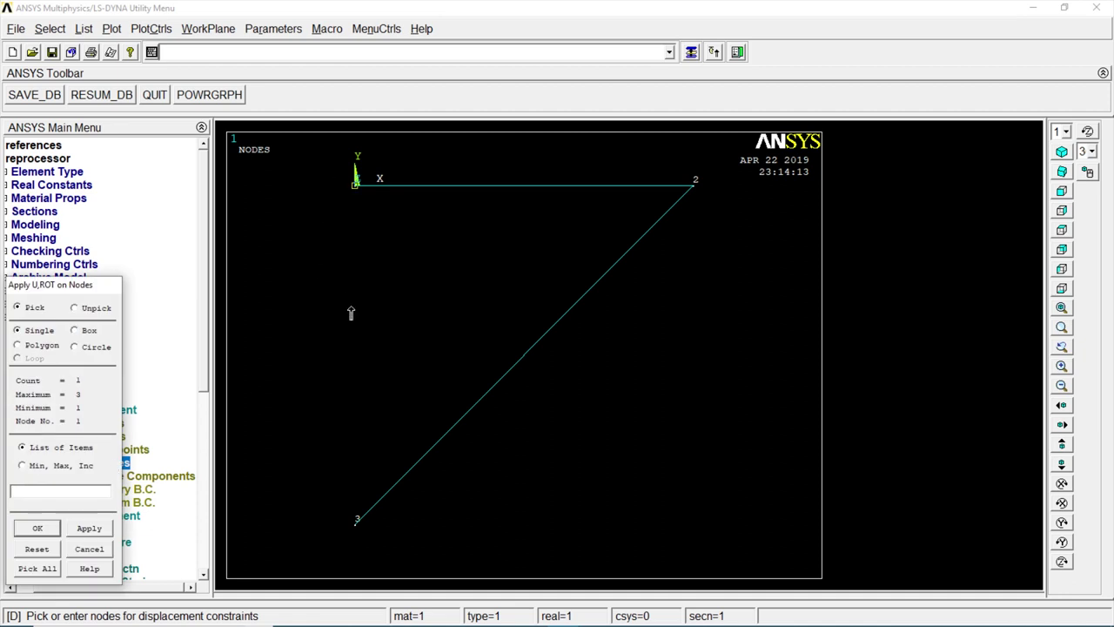
click(37, 528)
click(636, 251)
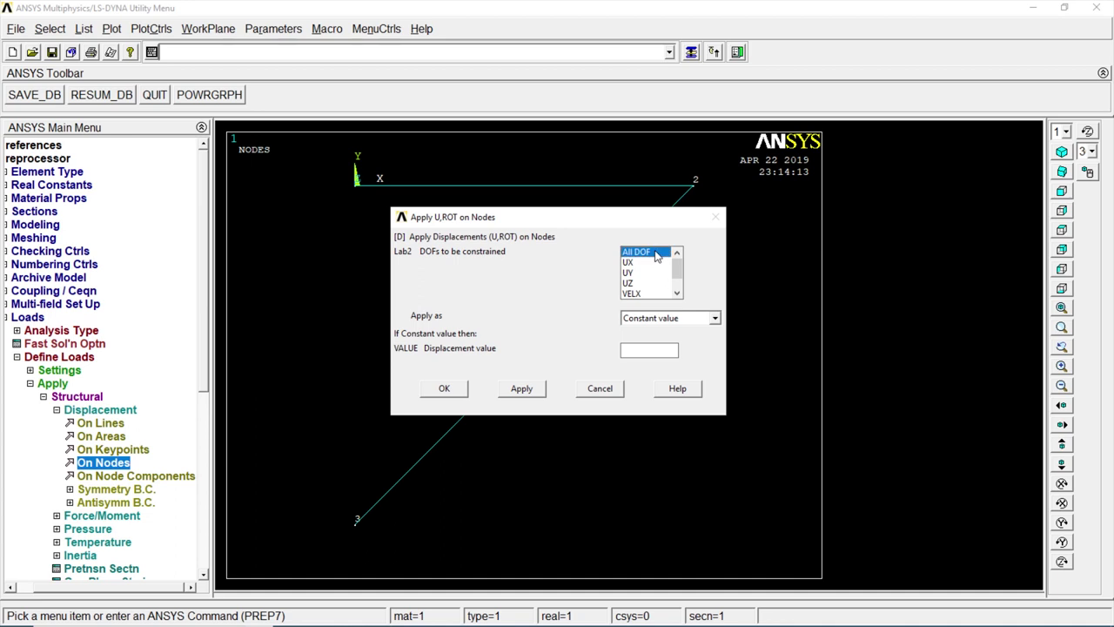
click(448, 389)
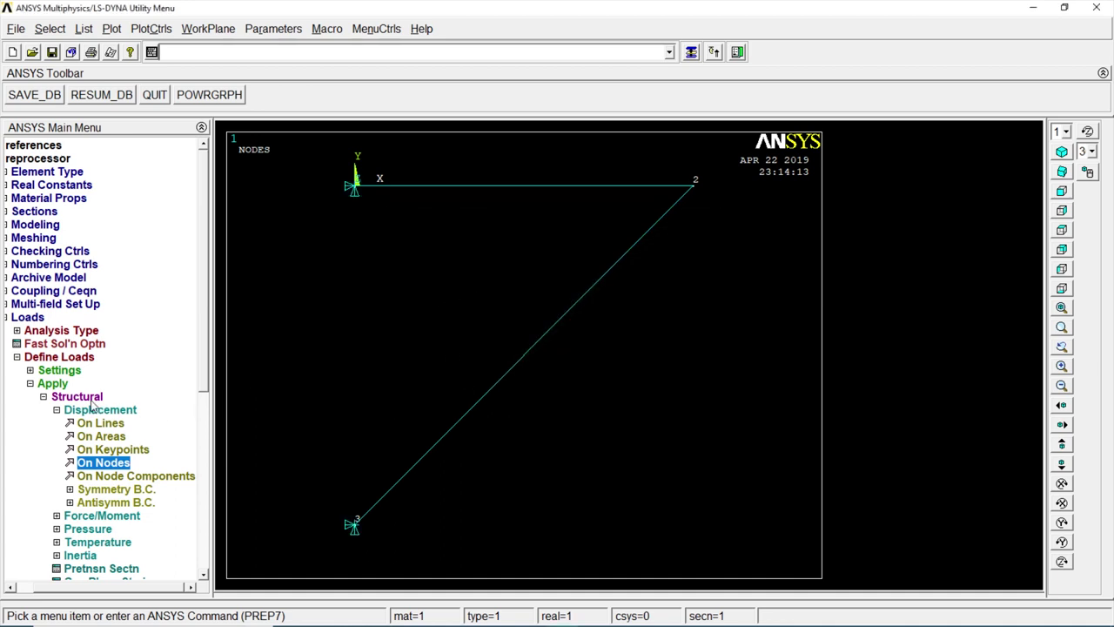
- Apply the figure's 100 kN load as a constant downward FY force on node 2
click(94, 409)
click(114, 423)
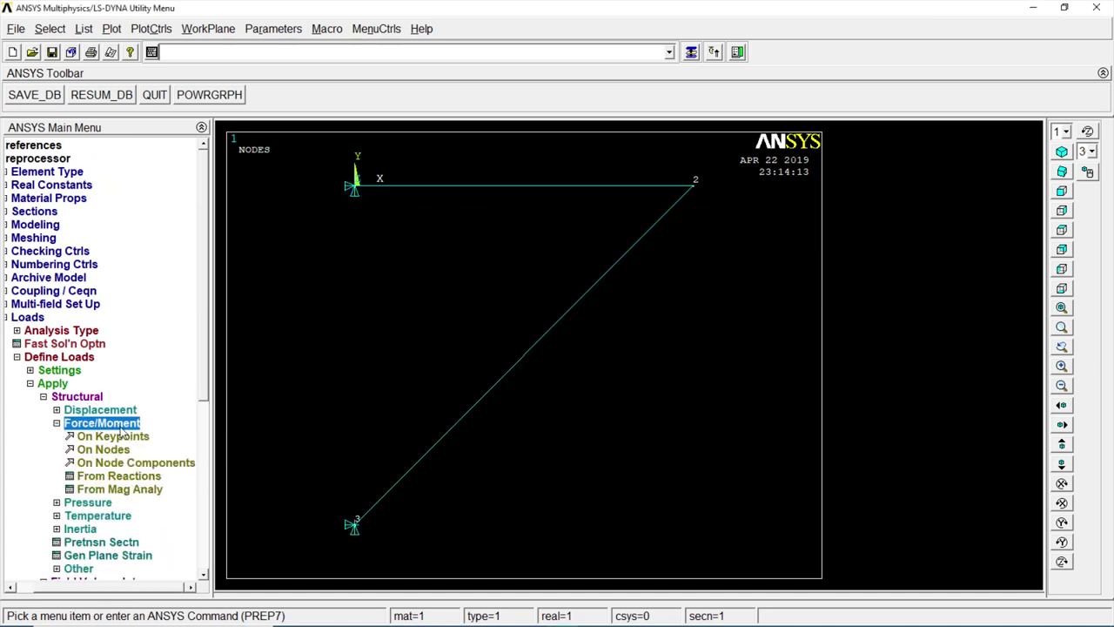
click(123, 449)
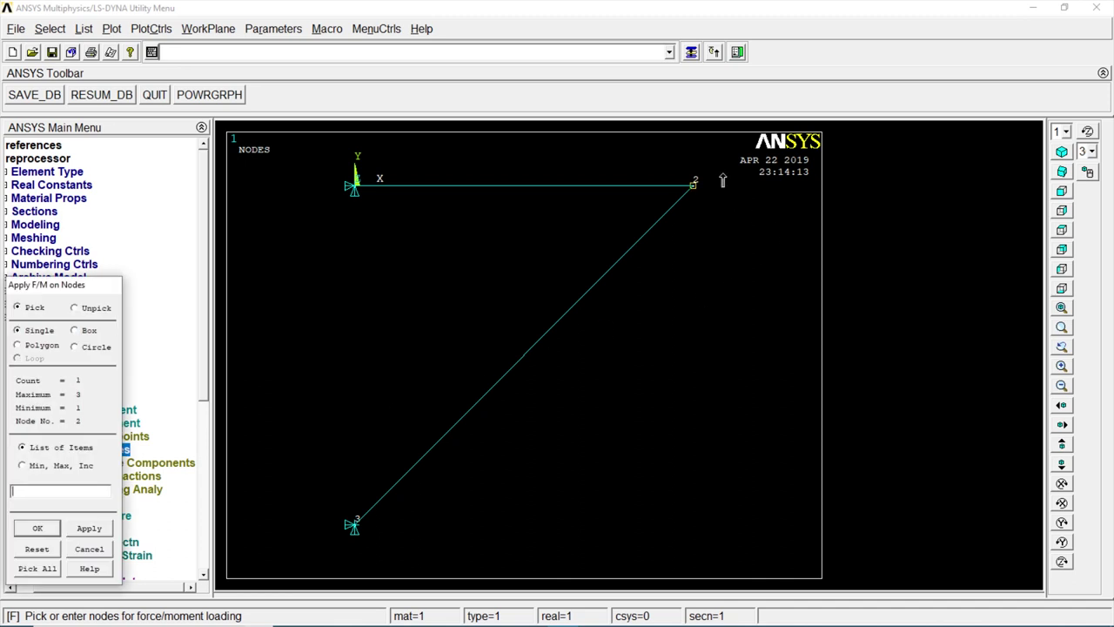
click(38, 527)
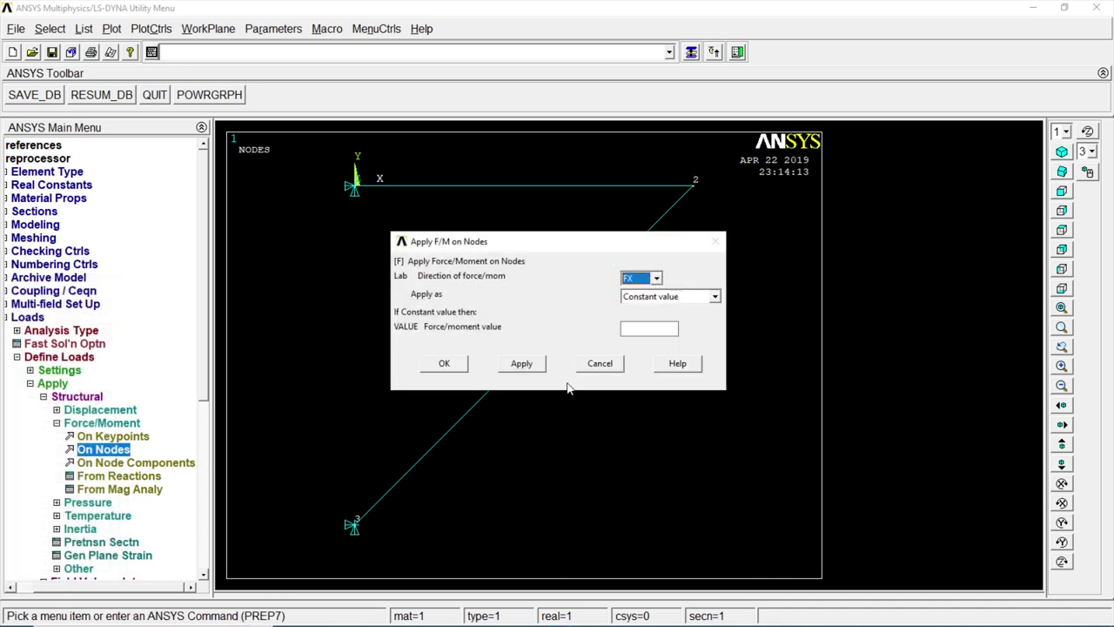
click(657, 279)
click(652, 304)
click(649, 328)
click(446, 364)
click(28, 318)
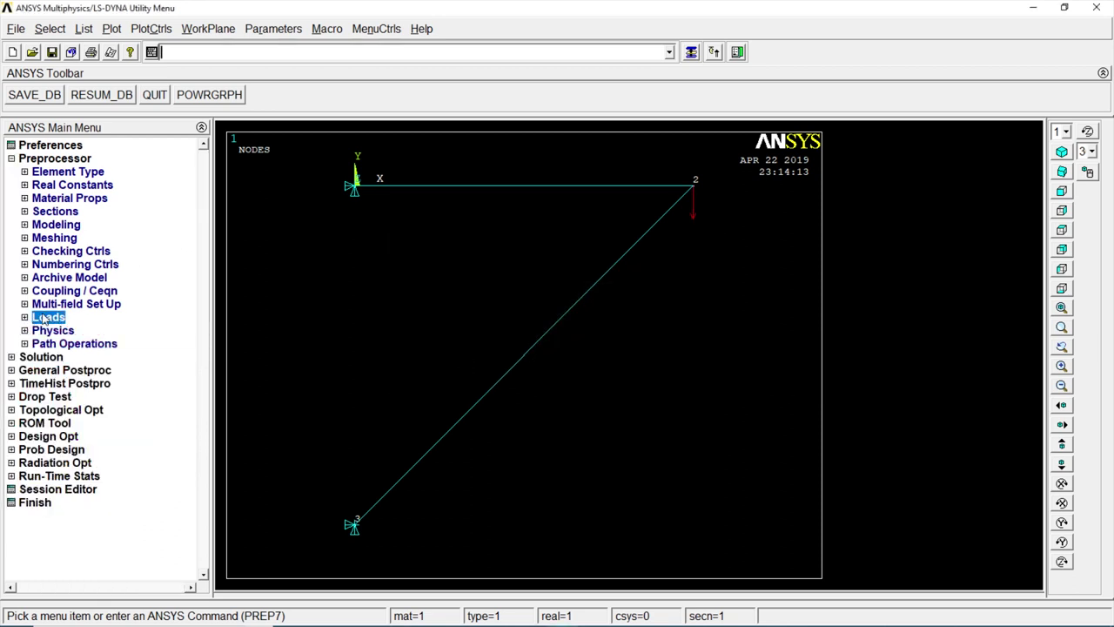
- Solve the current load step and close the solution status report
click(39, 354)
click(54, 252)
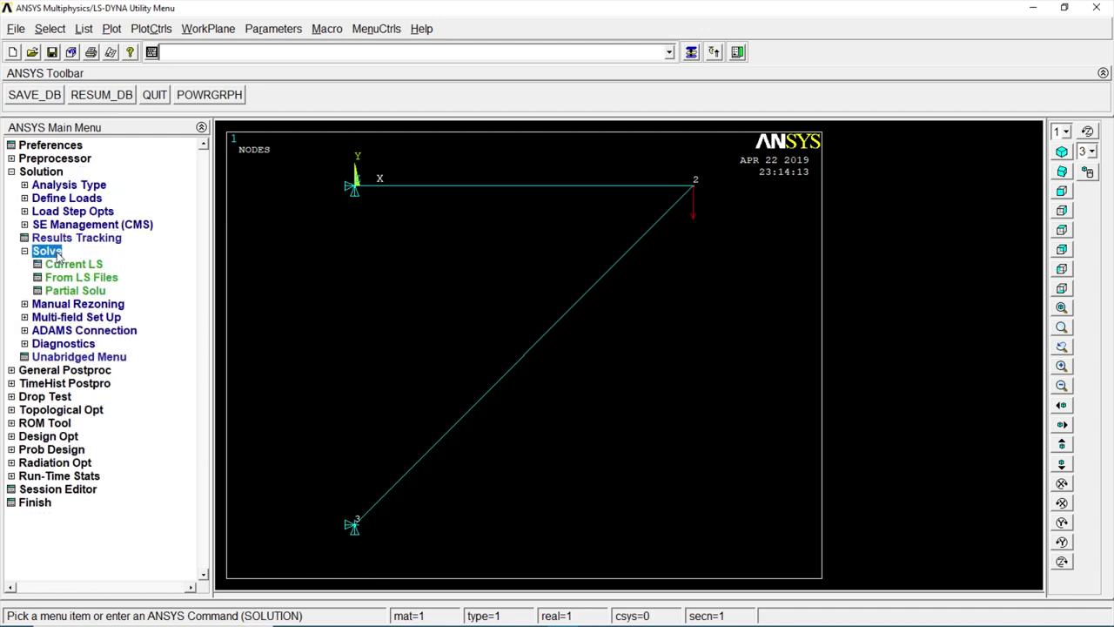
click(74, 264)
click(573, 386)
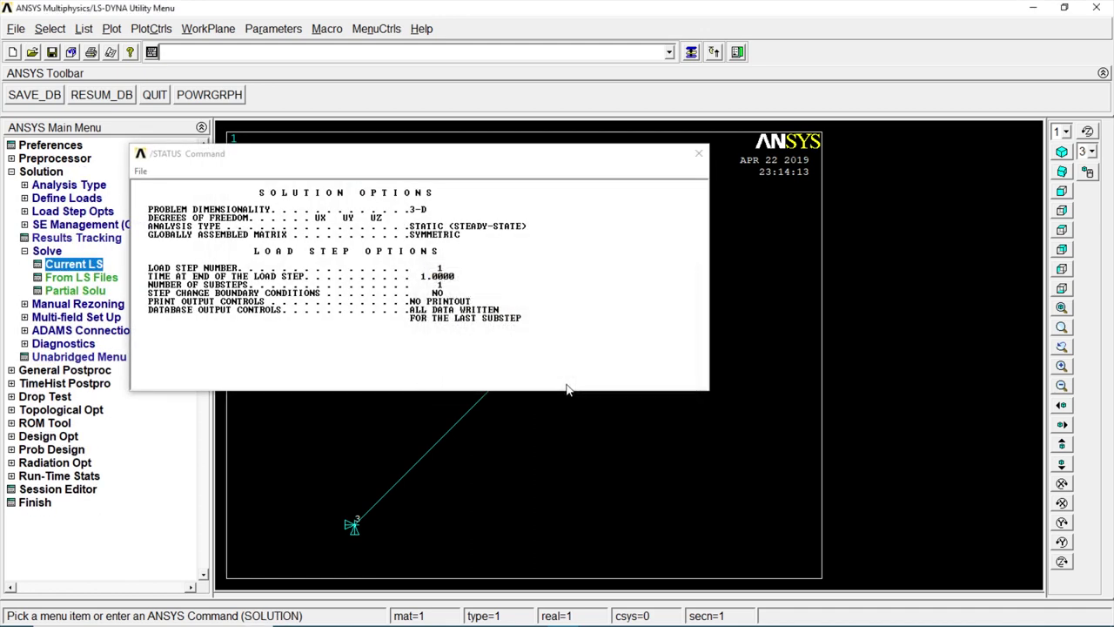
click(217, 102)
click(698, 153)
click(44, 252)
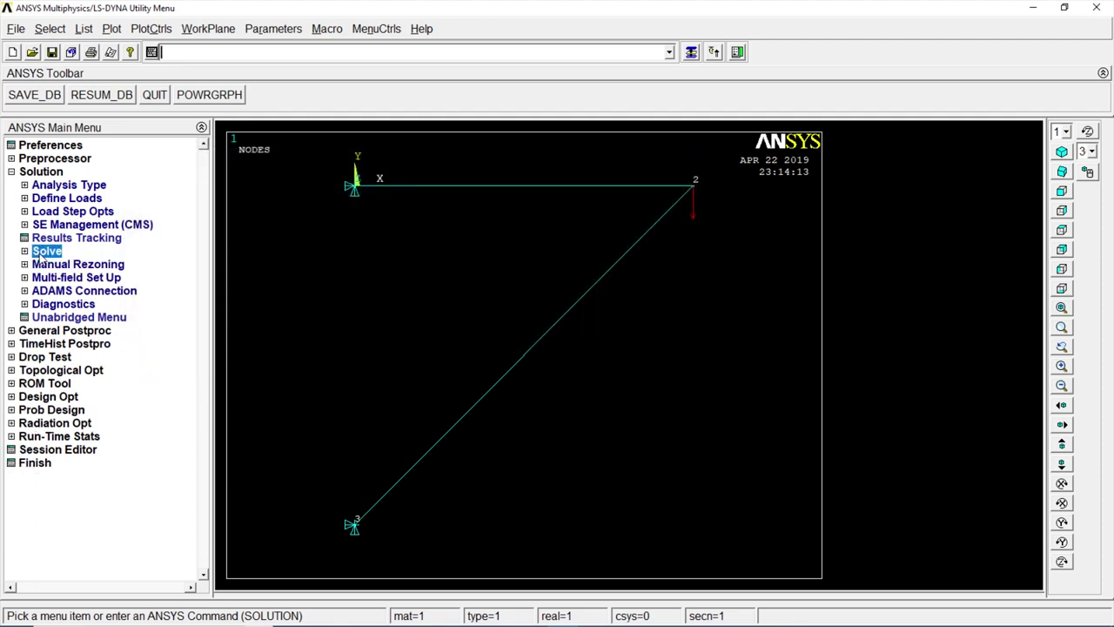
click(40, 171)
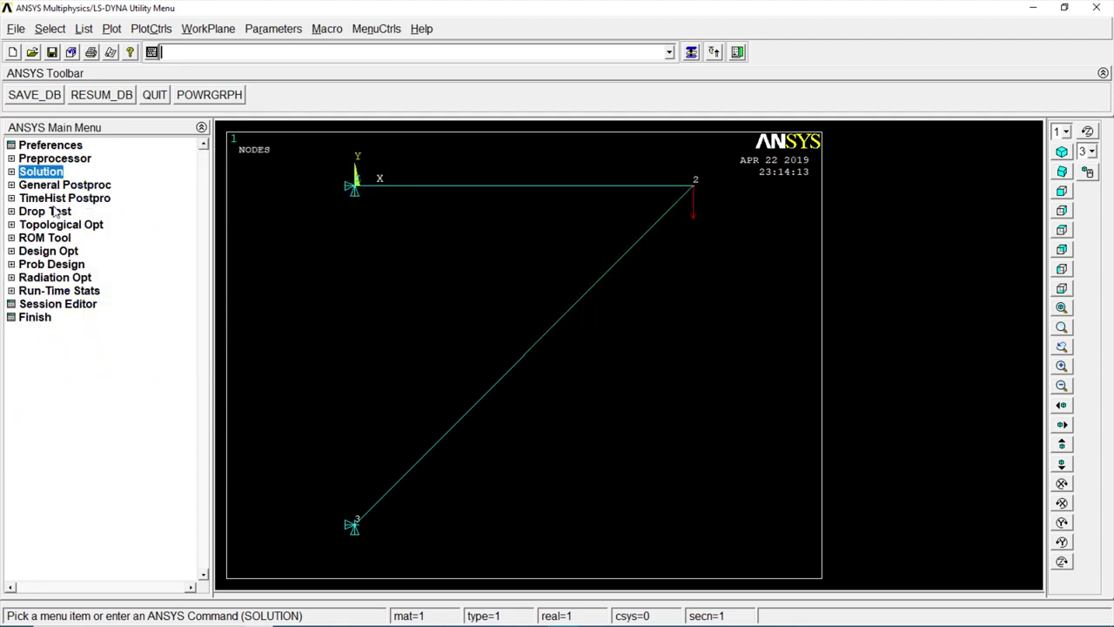
- Define an element table item for the axial stress by sequence number as LS, 1
click(59, 185)
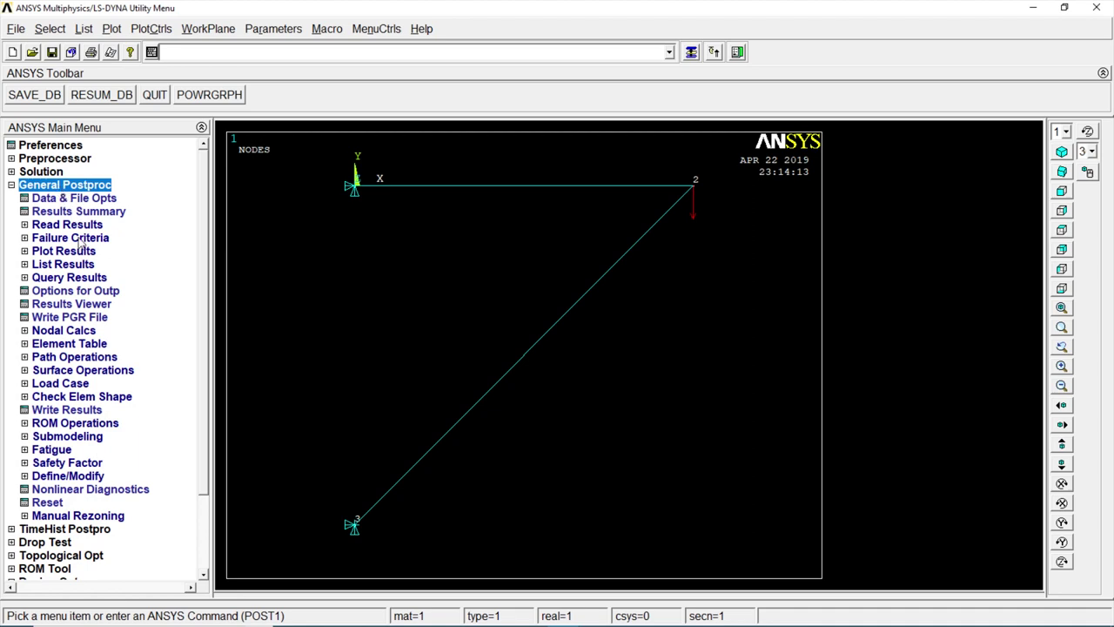
click(76, 344)
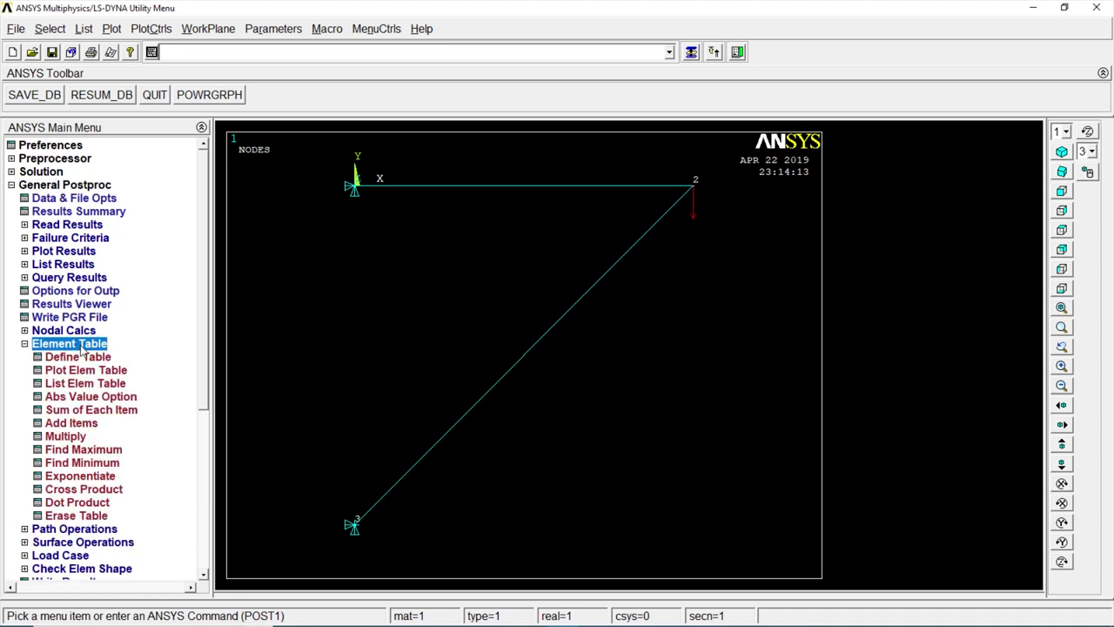
click(78, 356)
click(152, 362)
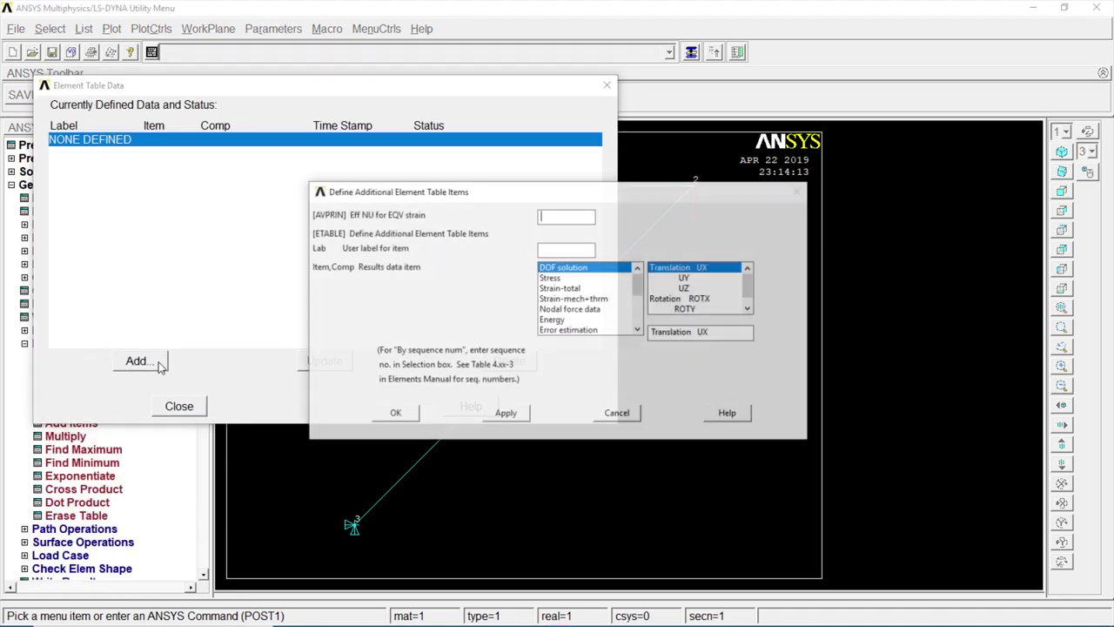
scroll(564, 323, down, 3)
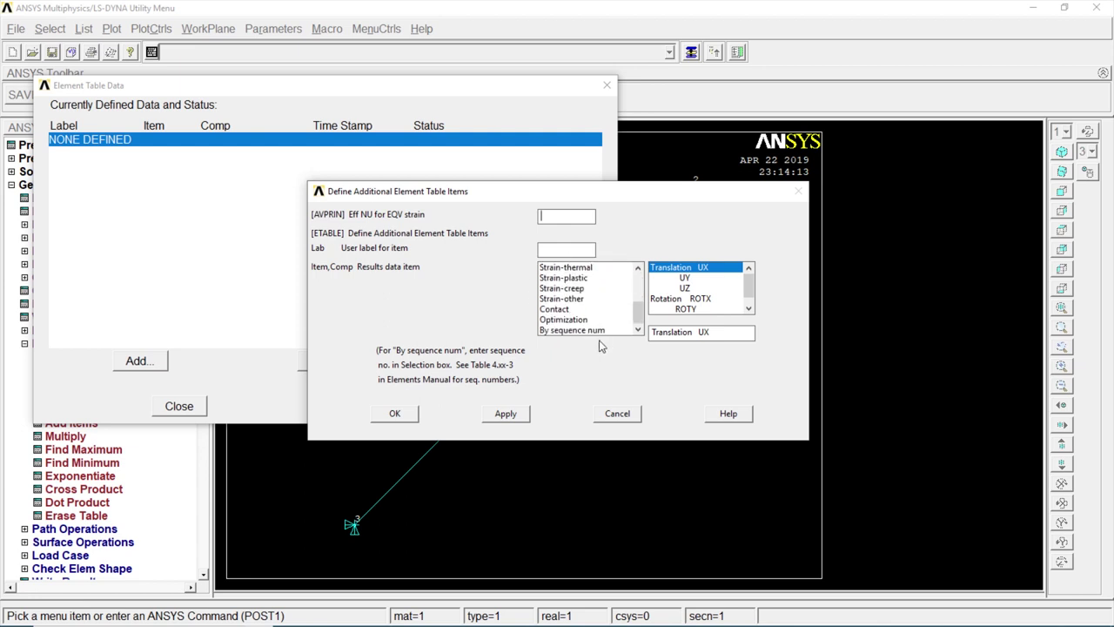
click(606, 331)
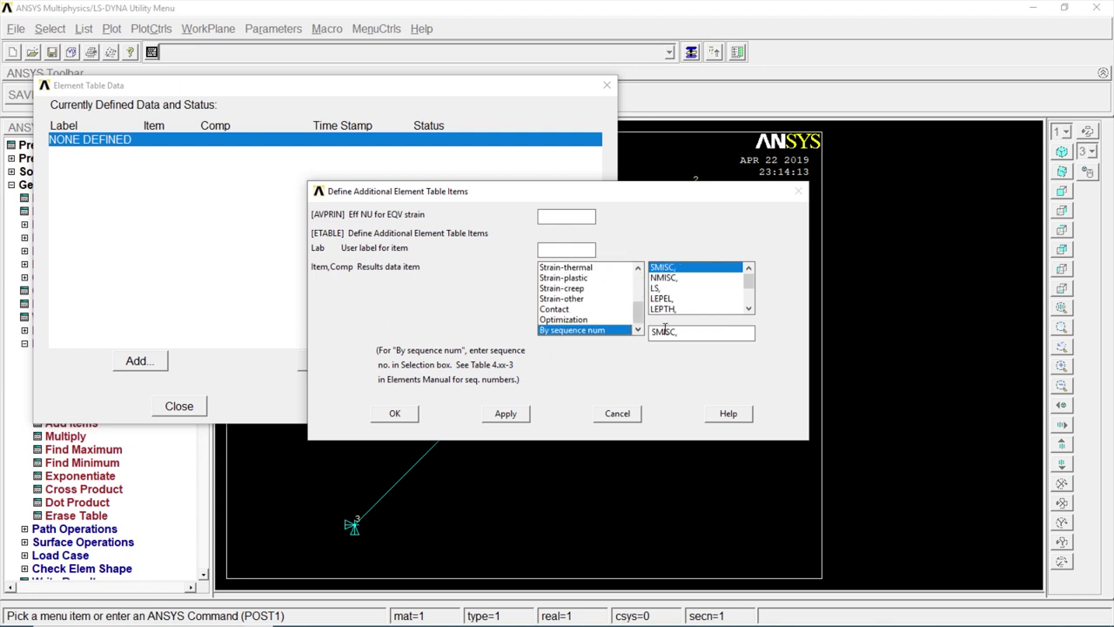
click(659, 289)
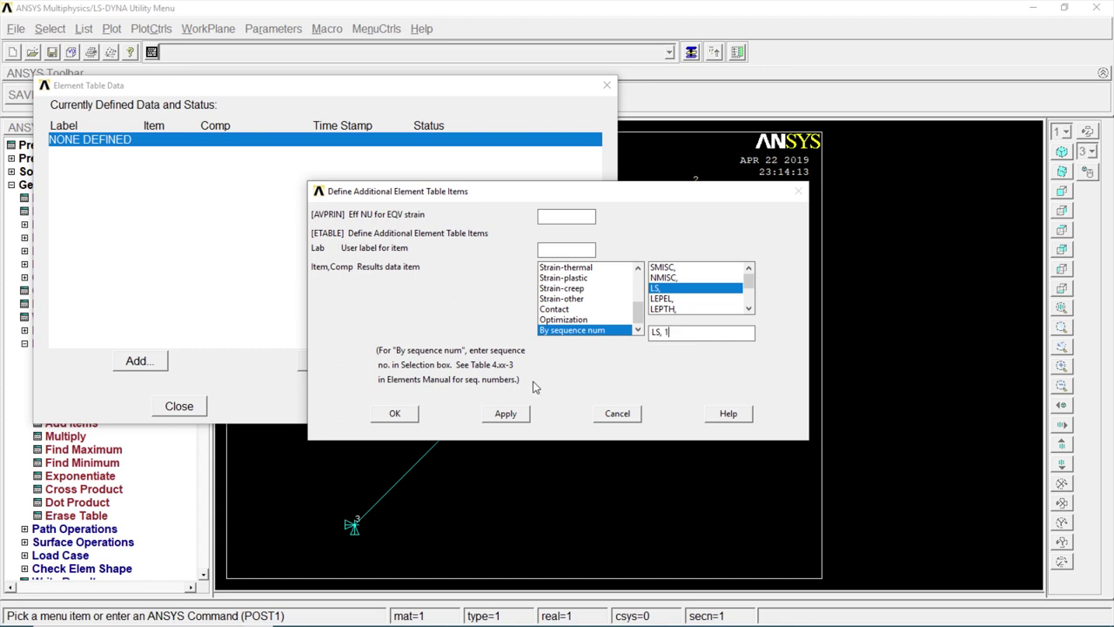
click(396, 414)
click(191, 413)
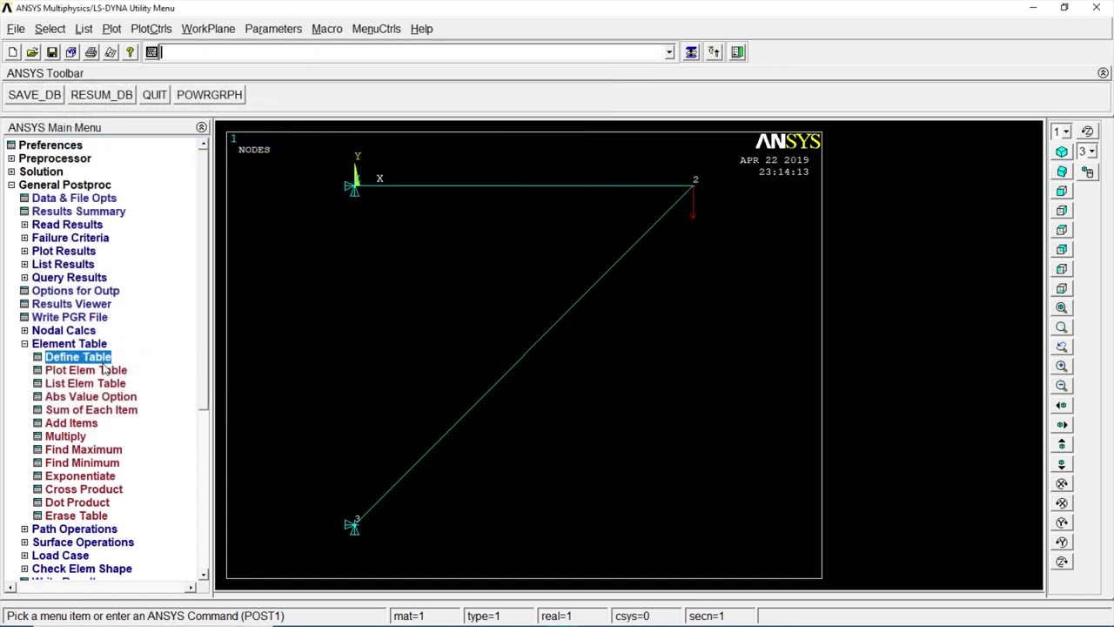
click(69, 344)
- Plot the nodal solution contour of the displacement vector sum with the deformed shape only
click(74, 252)
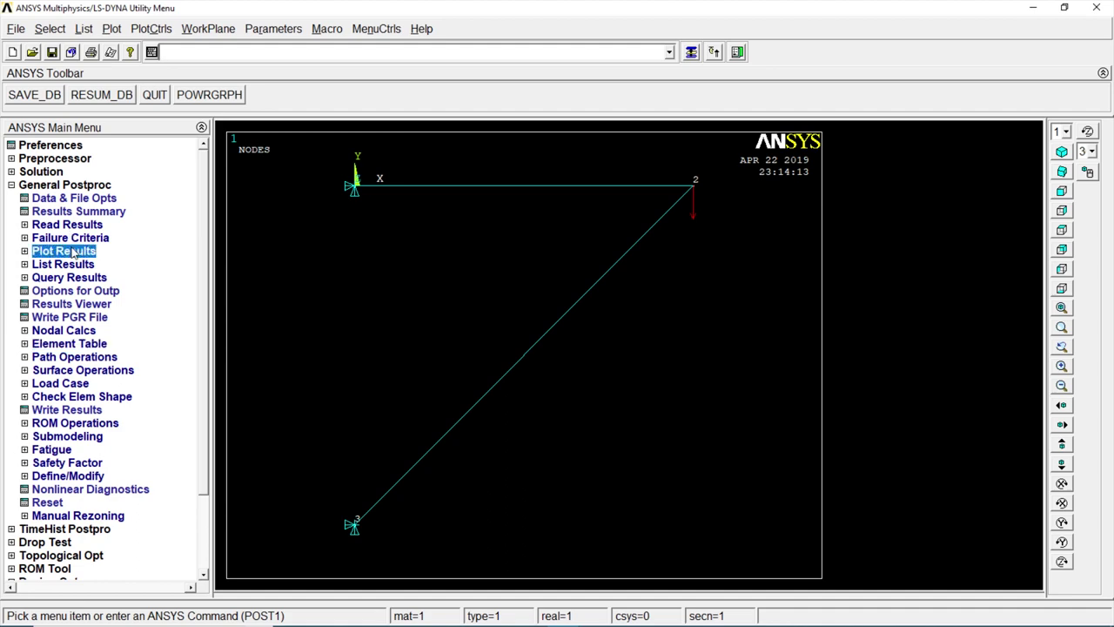
click(87, 279)
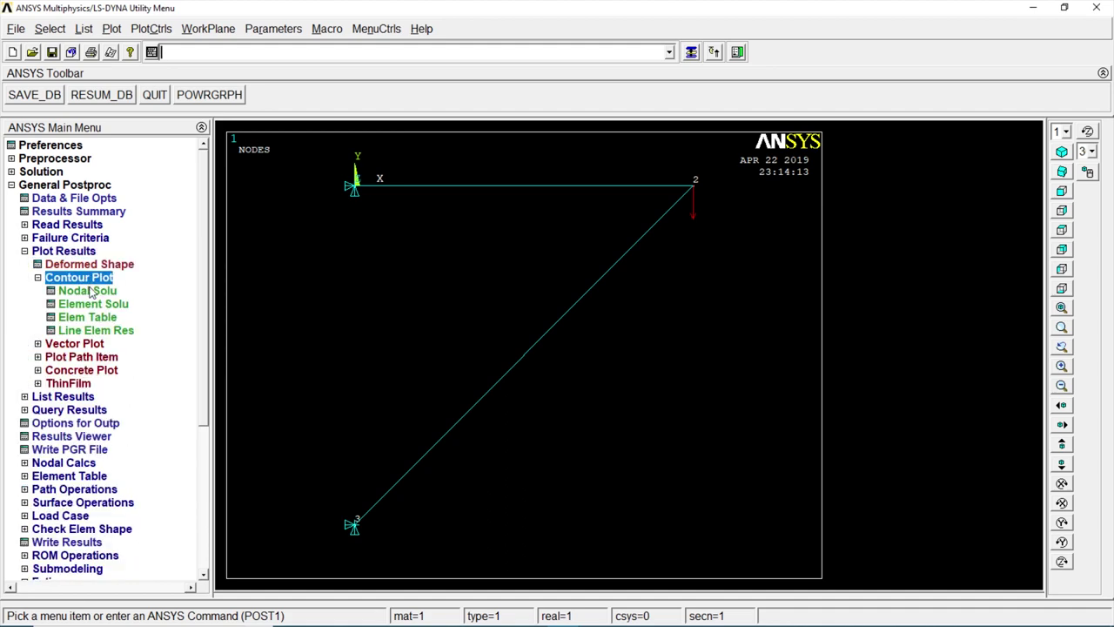
click(87, 291)
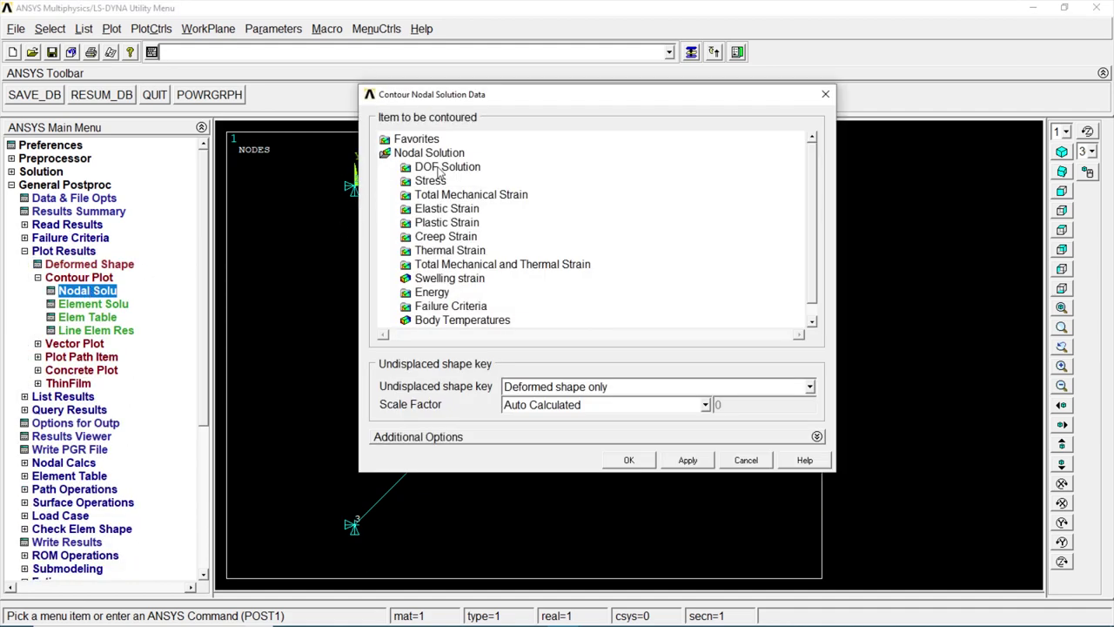
click(443, 169)
click(492, 223)
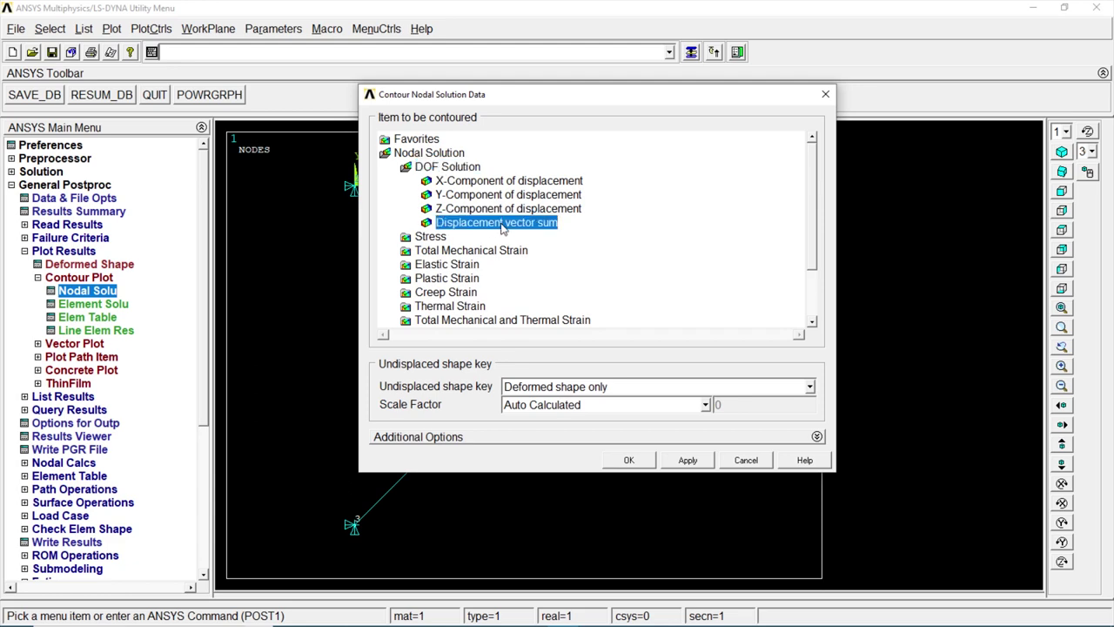
click(632, 462)
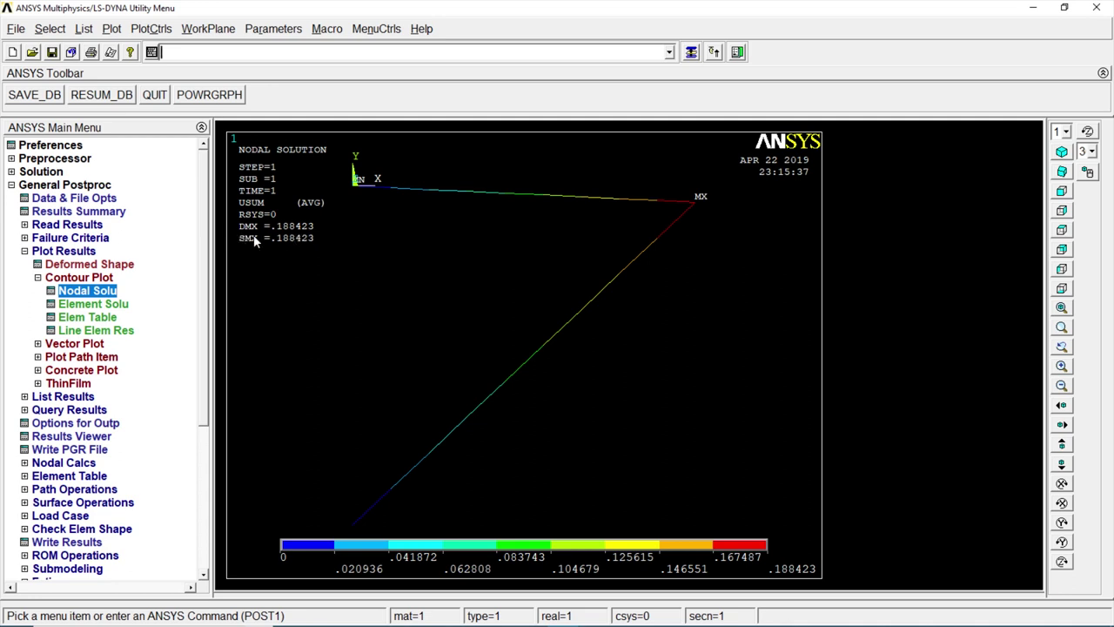
- Plot the element table contour of item LS1, averaging the values at common nodes
click(99, 318)
click(719, 313)
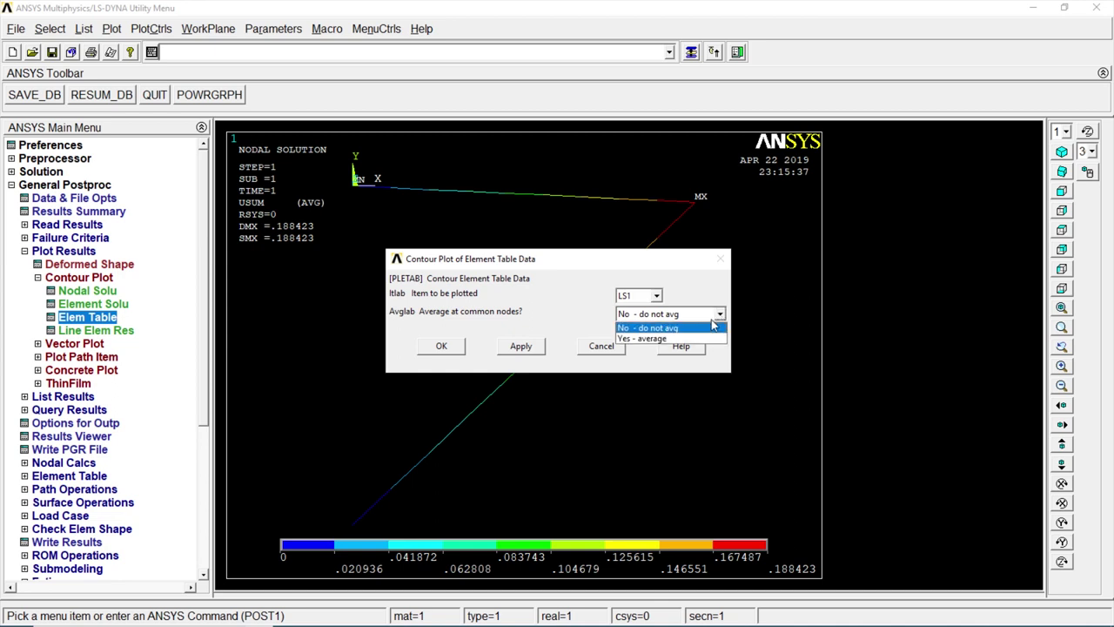
click(679, 339)
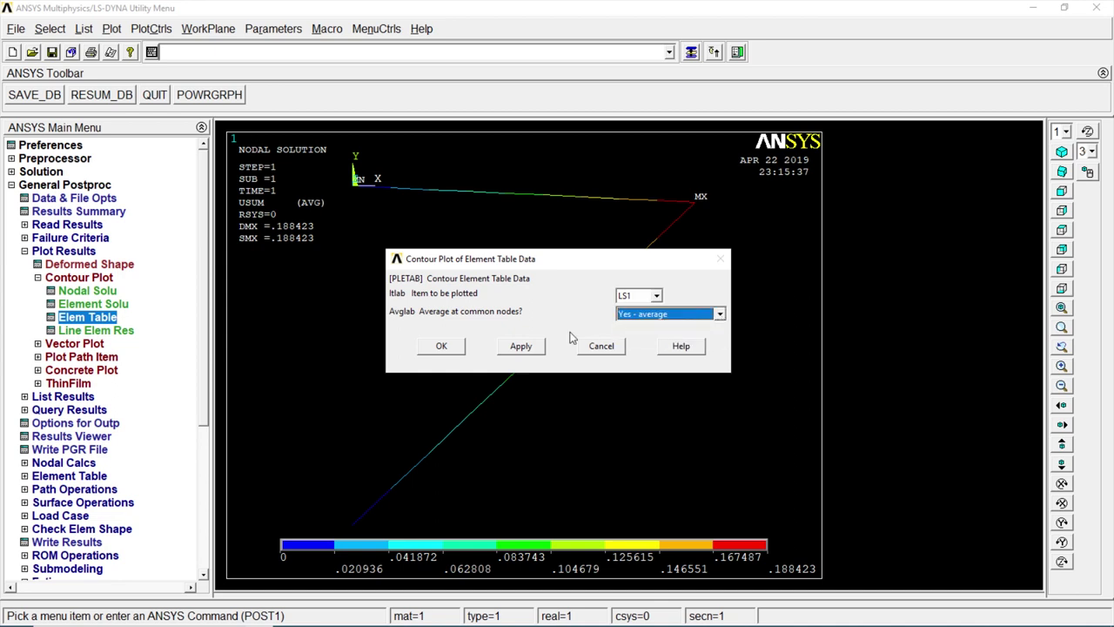
click(448, 348)
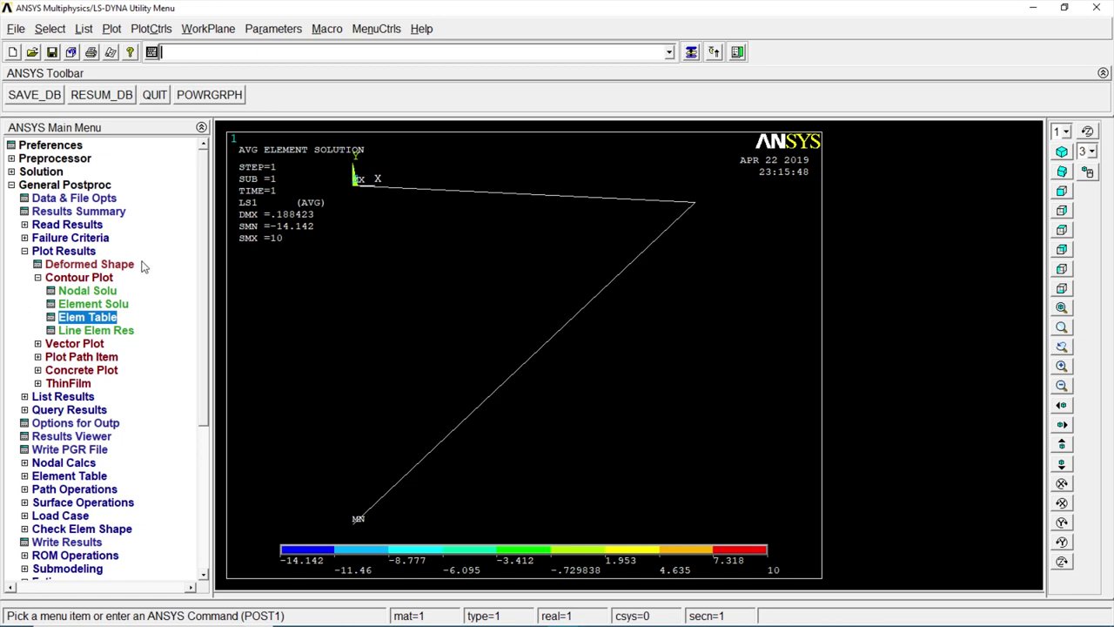
- List the reaction solution per node for all items
click(77, 398)
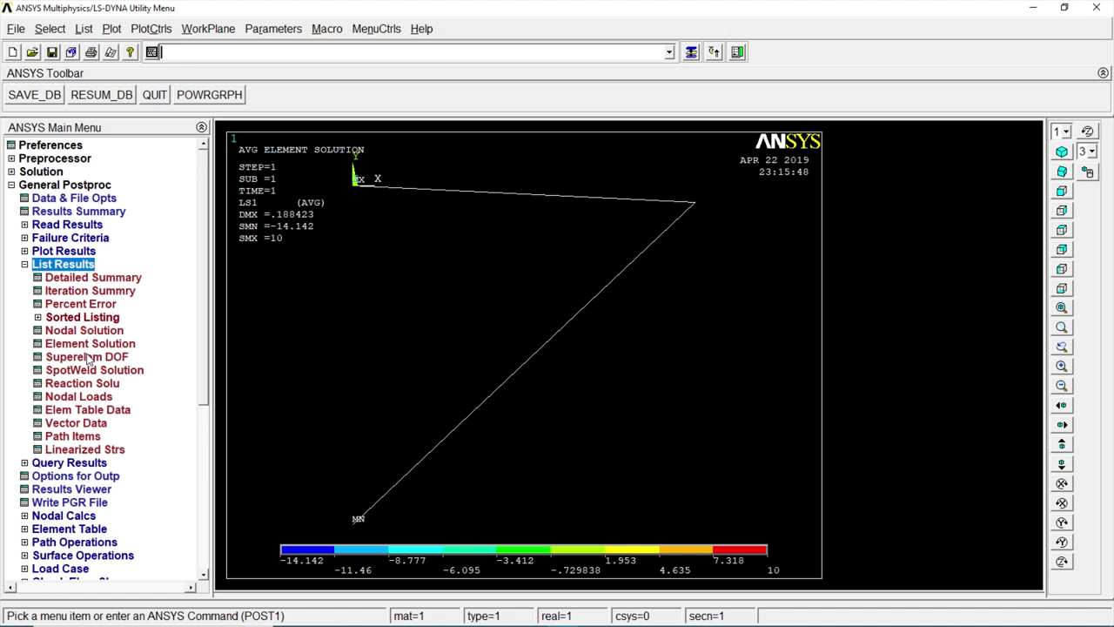
click(94, 384)
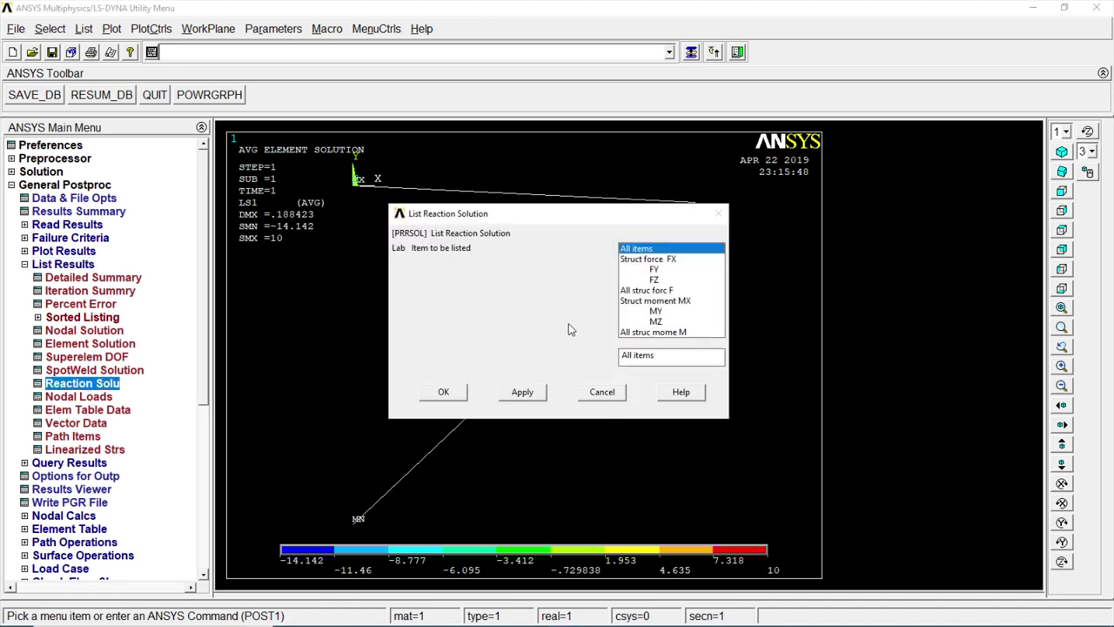
click(454, 397)
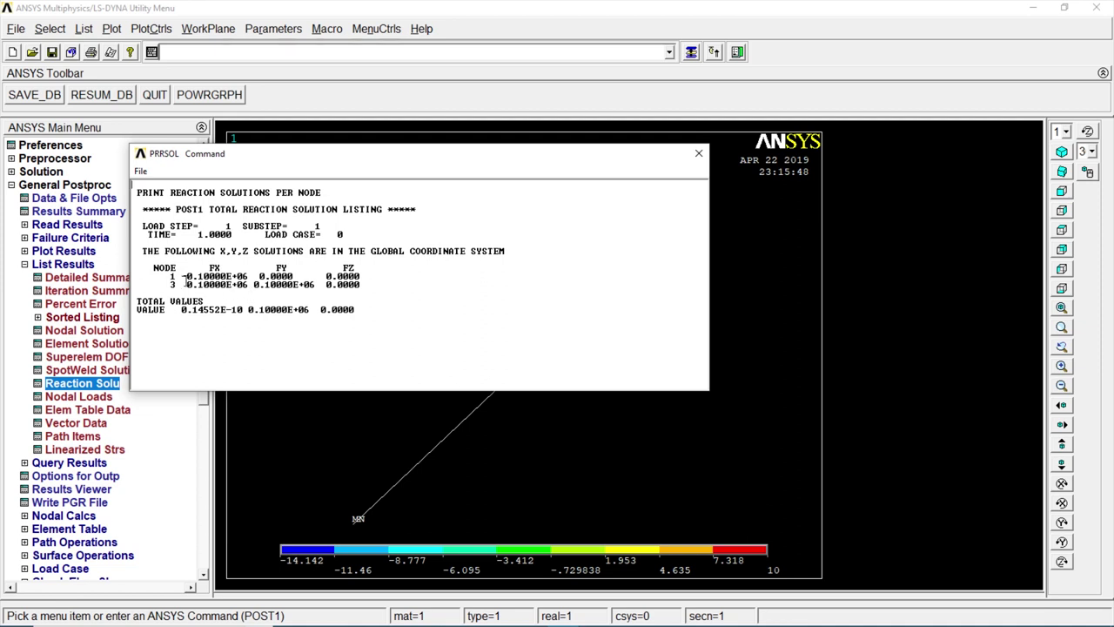